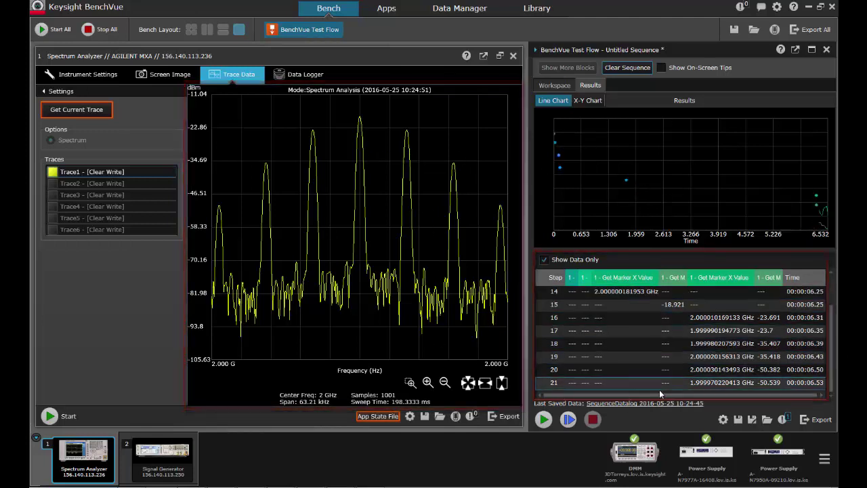
# - Clear the Test Flow and close the spectrum analyzer panels to get an empty untitled sequence
pyautogui.moveTo(765, 248)
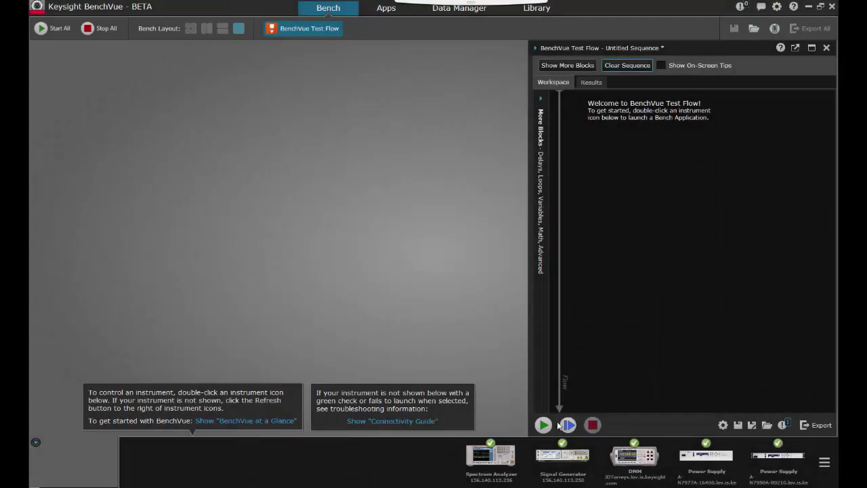
# - Launch the Spectrum Analyzer and N5182A Signal Generator apps from the instrument tray
pyautogui.doubleClick(500, 450)
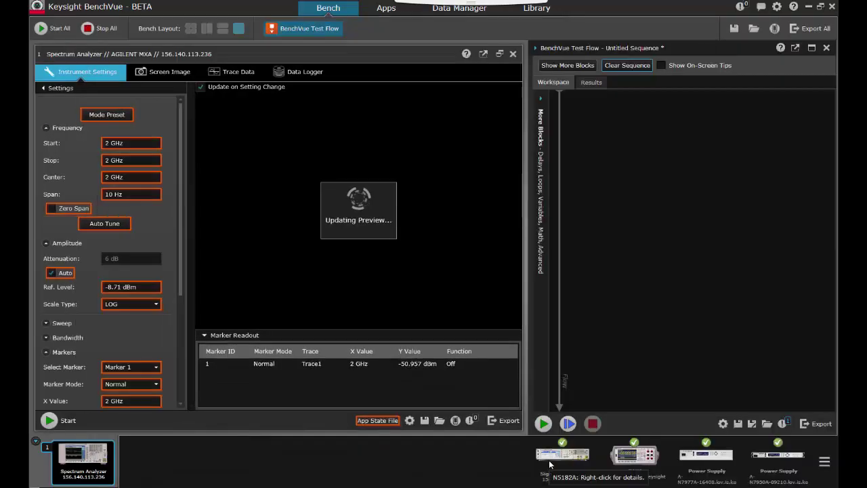
pyautogui.doubleClick(549, 464)
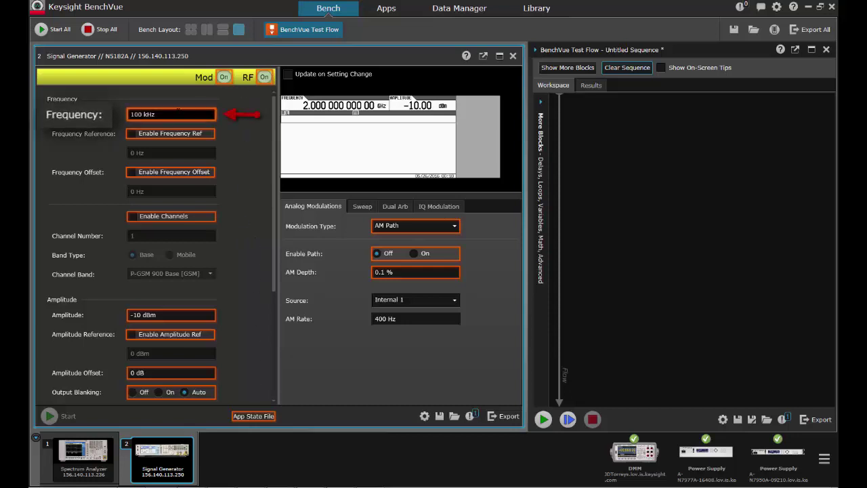
# - Add Set ChannelState steps for Frequency 2 GHz and Amplitude -10 dBm to the Test Flow
pyautogui.moveTo(174, 108); pyautogui.dragTo(598, 107)
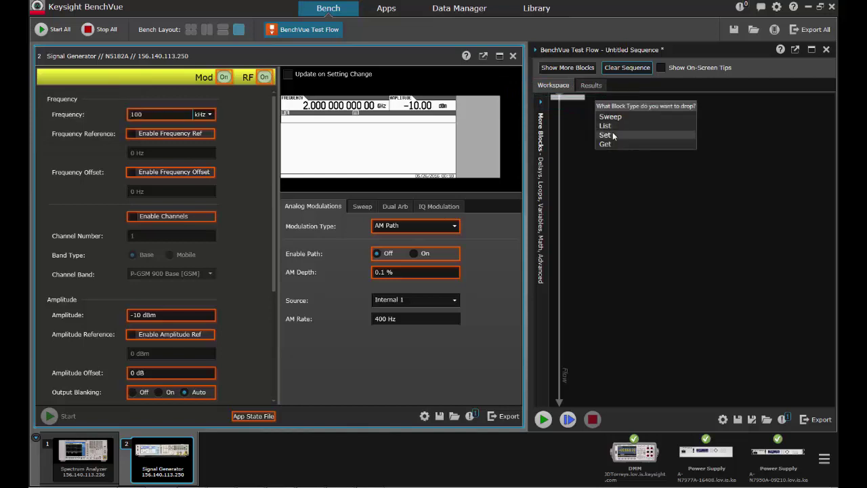
pyautogui.click(606, 135)
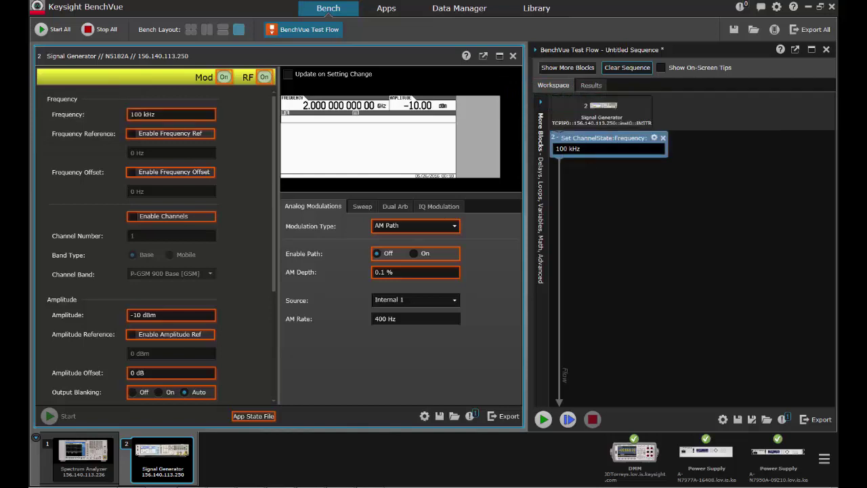
pyautogui.press('Delete')
pyautogui.press('Delete')
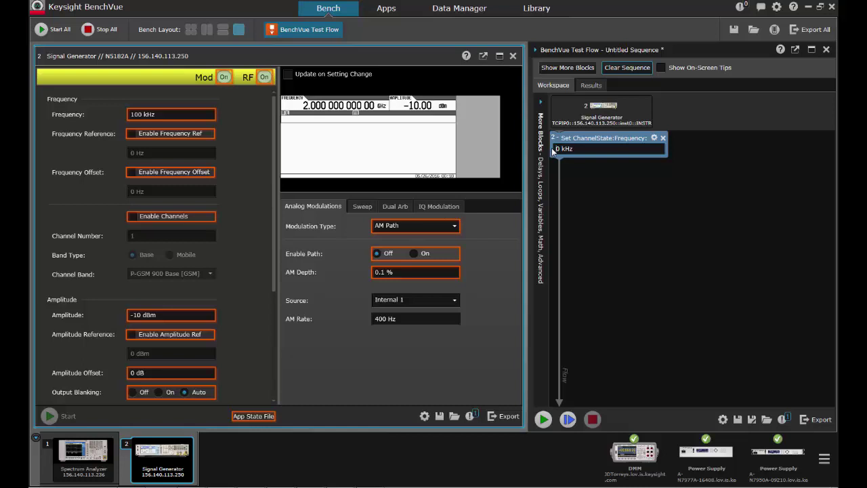
pyautogui.press('Delete')
pyautogui.write('2')
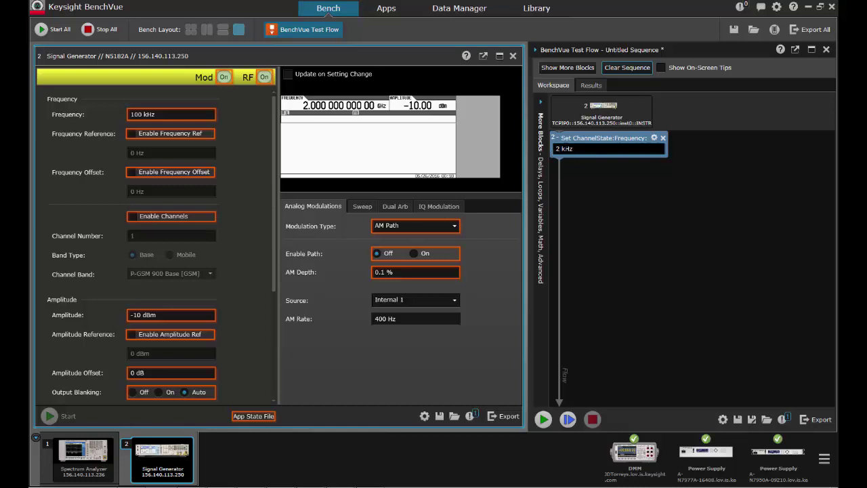
pyautogui.click(572, 187)
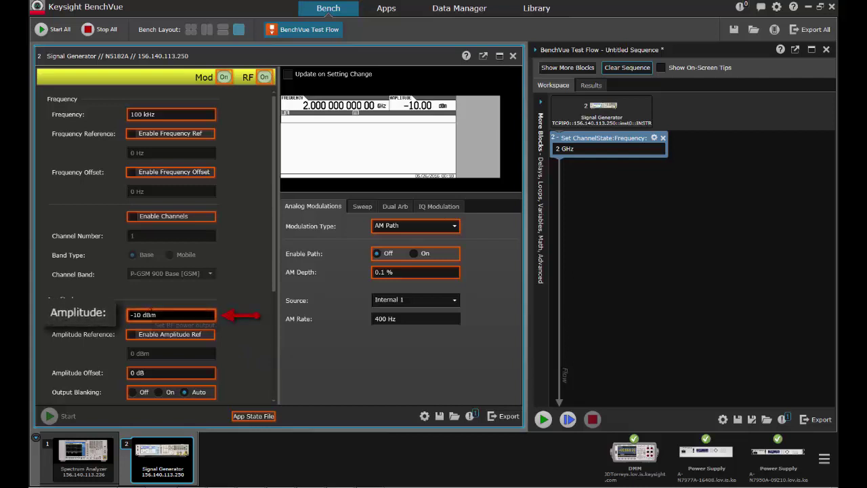
pyautogui.moveTo(236, 306); pyautogui.dragTo(579, 164)
pyautogui.click(587, 197)
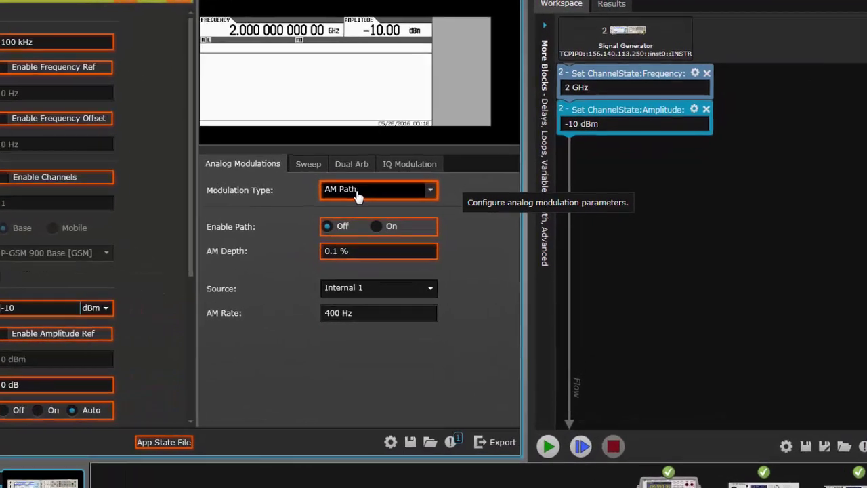
# - Add Set steps for Modulation Type FM Path and Enable Path On
pyautogui.click(409, 157)
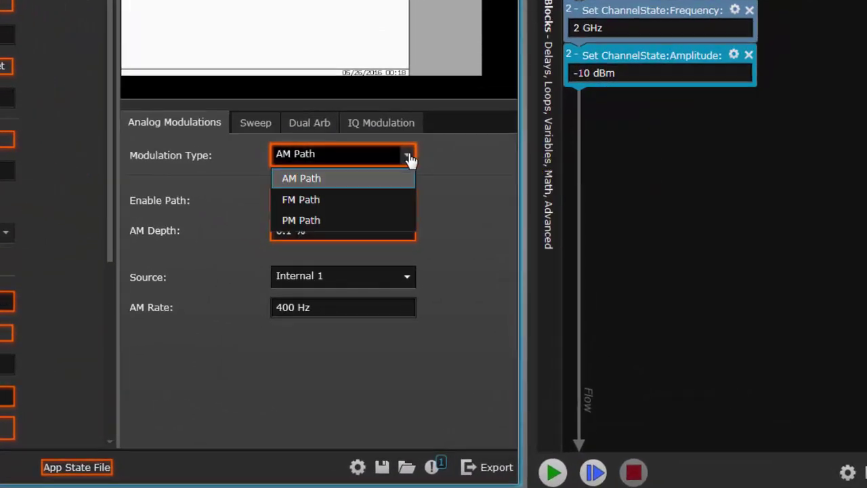
pyautogui.click(307, 196)
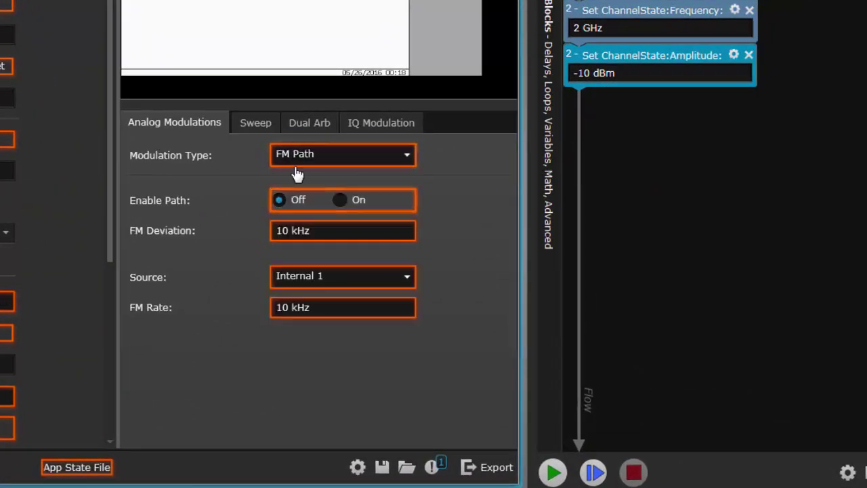
pyautogui.moveTo(325, 154); pyautogui.dragTo(584, 96)
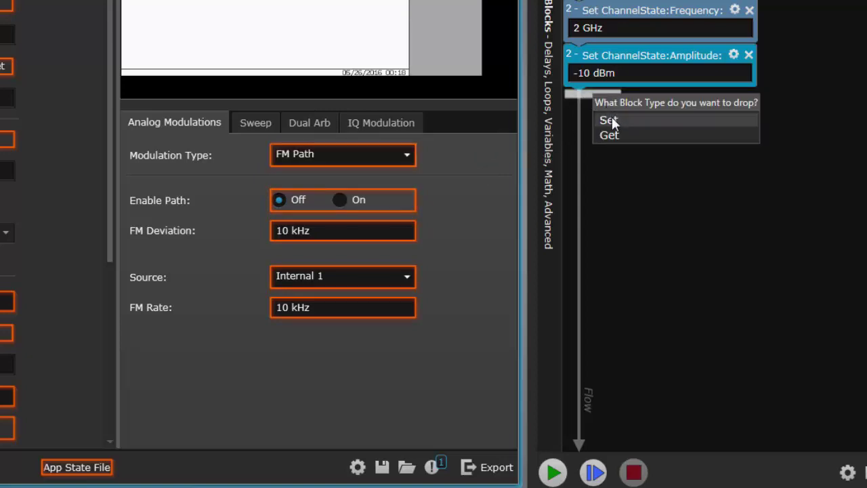
pyautogui.click(609, 120)
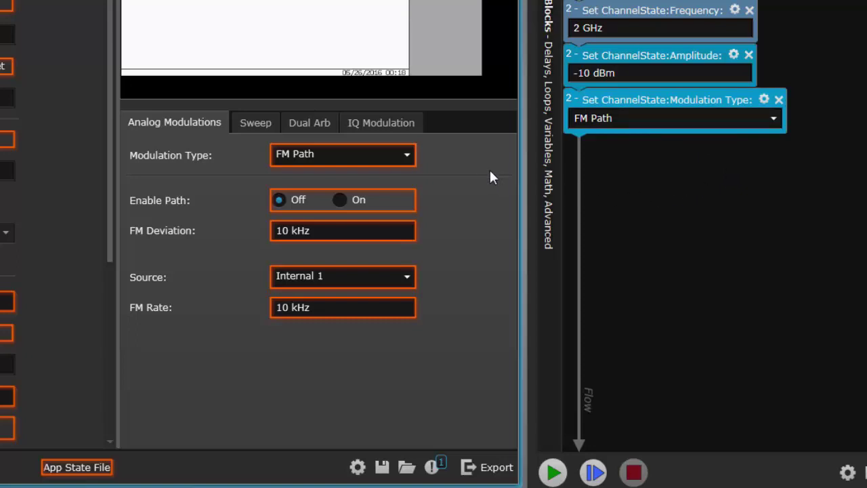
pyautogui.click(341, 199)
pyautogui.moveTo(356, 197); pyautogui.dragTo(648, 141)
pyautogui.click(662, 167)
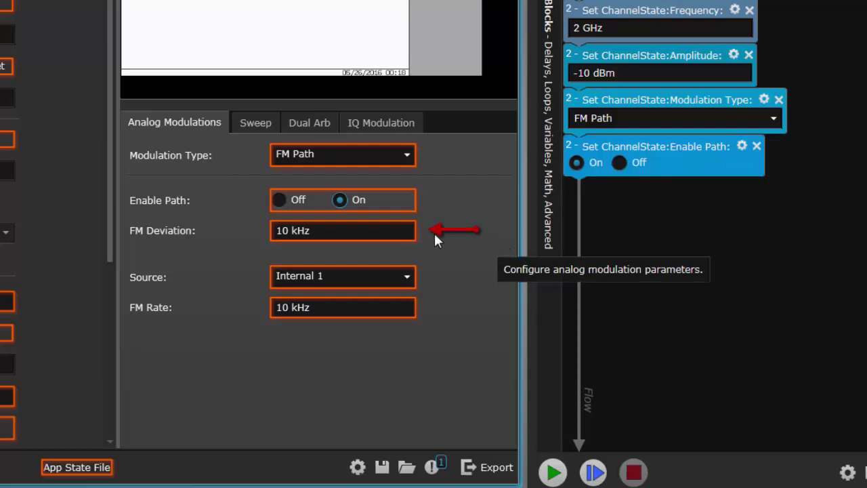
# - Add Set steps for FM Deviation 10 kHz and FM Rate 10 kHz
pyautogui.click(339, 231)
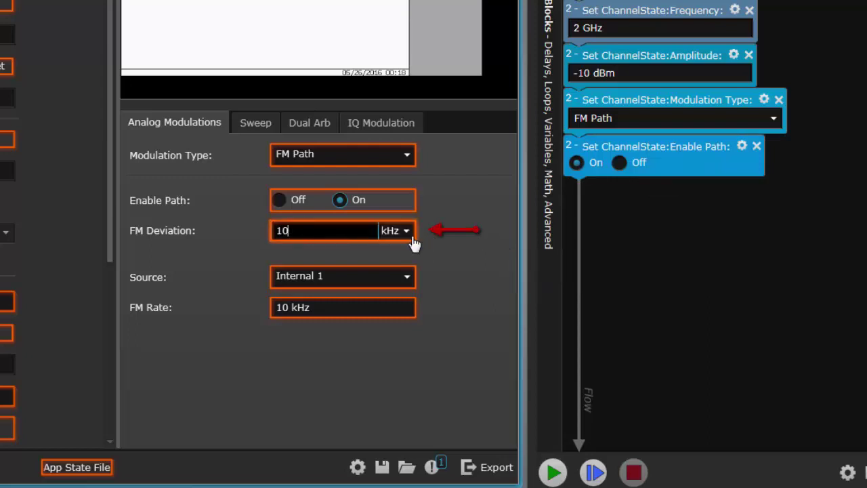
pyautogui.moveTo(434, 225); pyautogui.dragTo(675, 180)
pyautogui.click(691, 237)
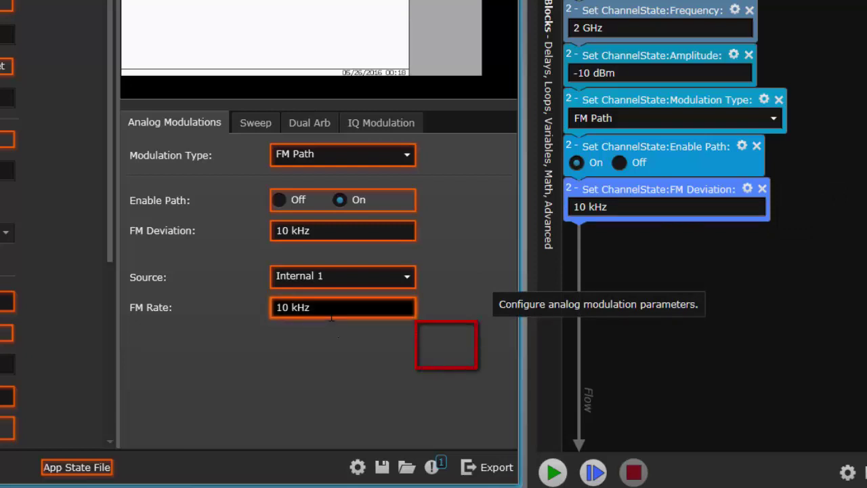
pyautogui.click(380, 301)
pyautogui.moveTo(380, 301); pyautogui.dragTo(637, 234)
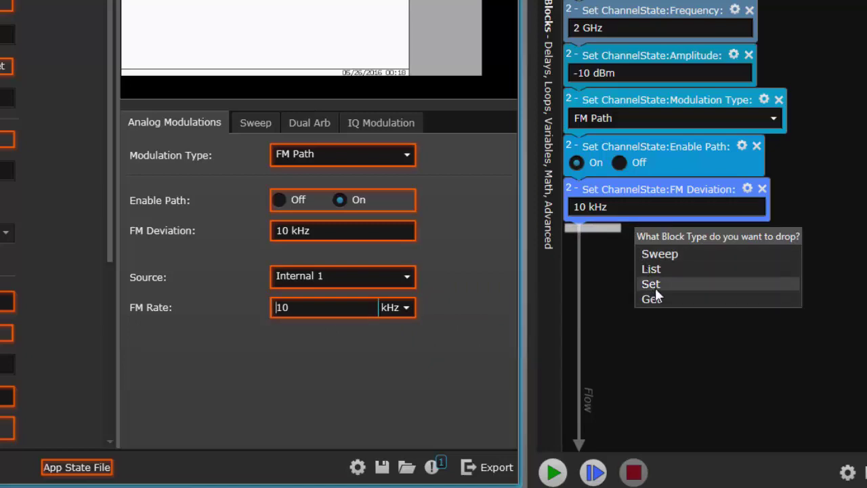
pyautogui.click(652, 284)
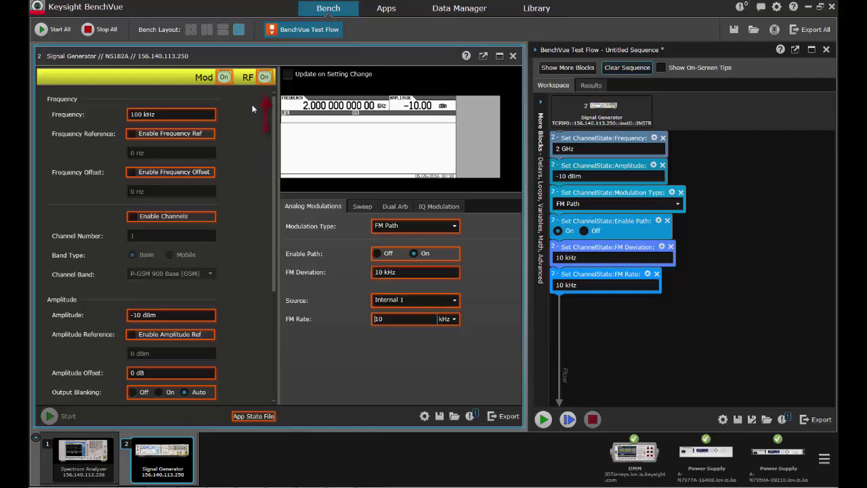
# - Add Set Output On and Set Mod On steps, then show the Spectrum Analyzer app
pyautogui.click(265, 77)
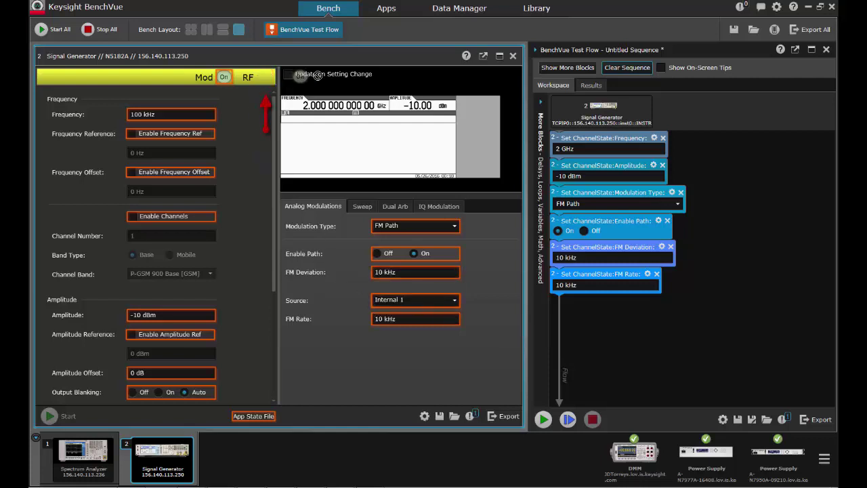
pyautogui.moveTo(589, 289); pyautogui.dragTo(572, 305)
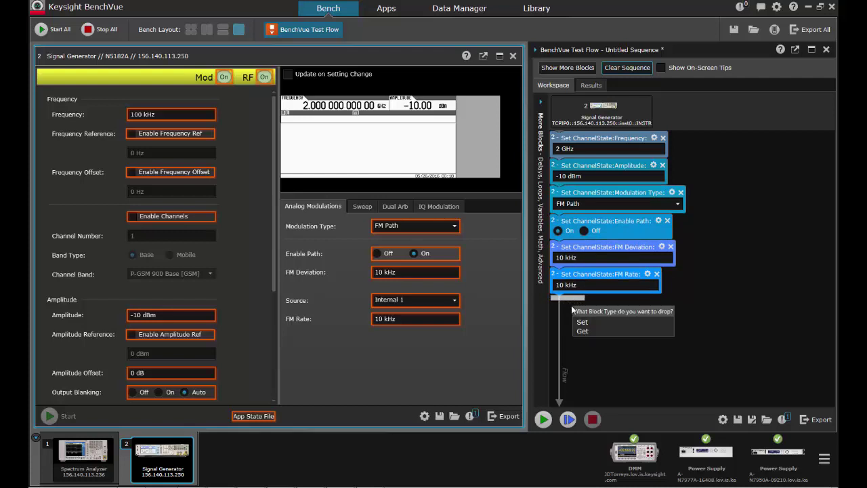
pyautogui.click(581, 323)
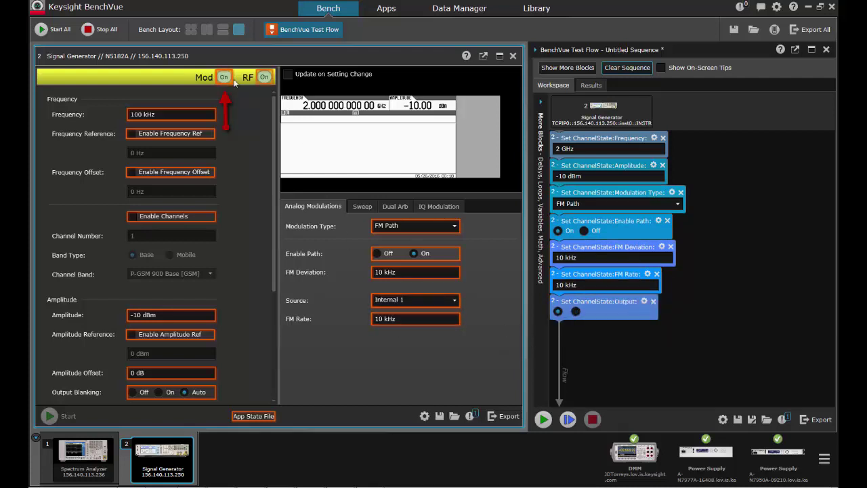
pyautogui.moveTo(224, 76); pyautogui.dragTo(567, 335)
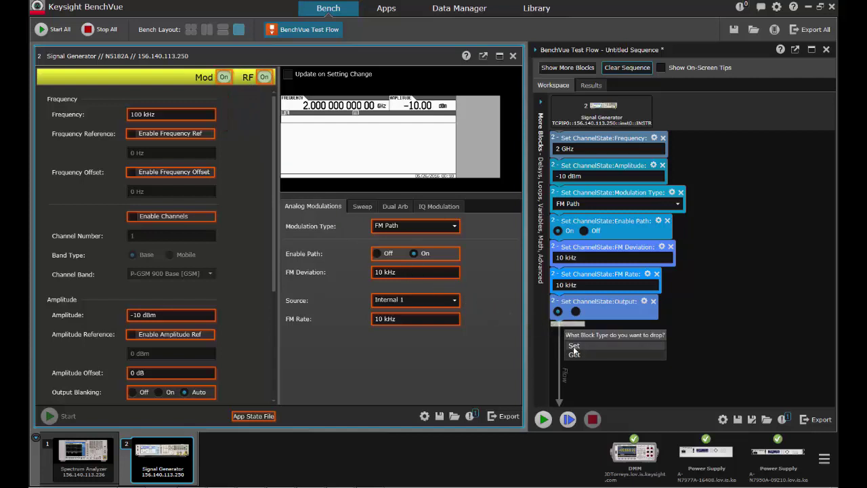
pyautogui.click(573, 346)
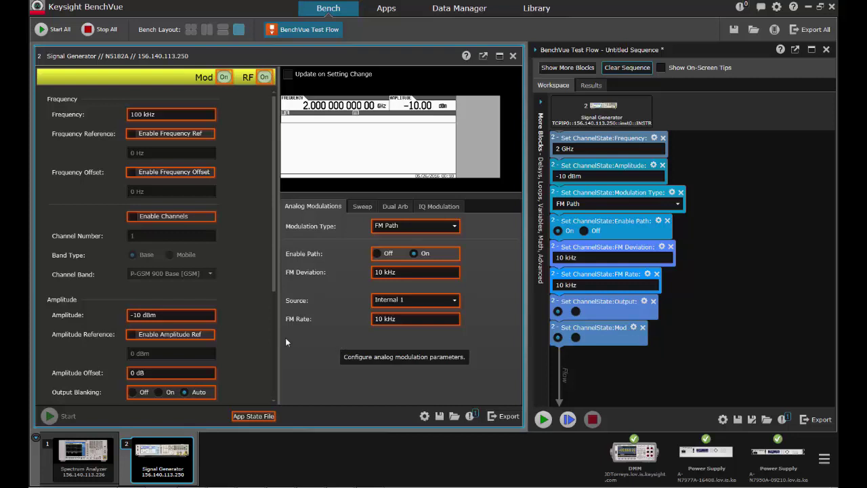
pyautogui.moveTo(84, 453); pyautogui.dragTo(92, 400)
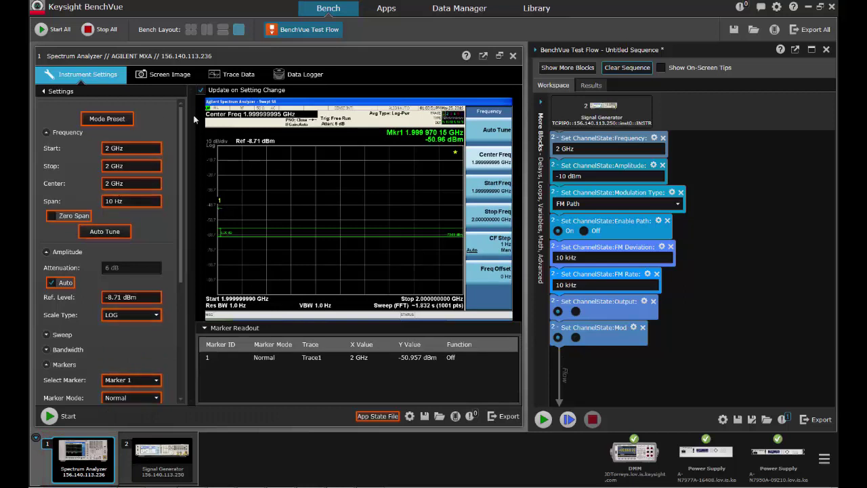
# - Add Auto Tune, Set Peak Threshold -70 dB and Peak Threshold State On steps to the flow
pyautogui.moveTo(181, 126); pyautogui.dragTo(181, 107)
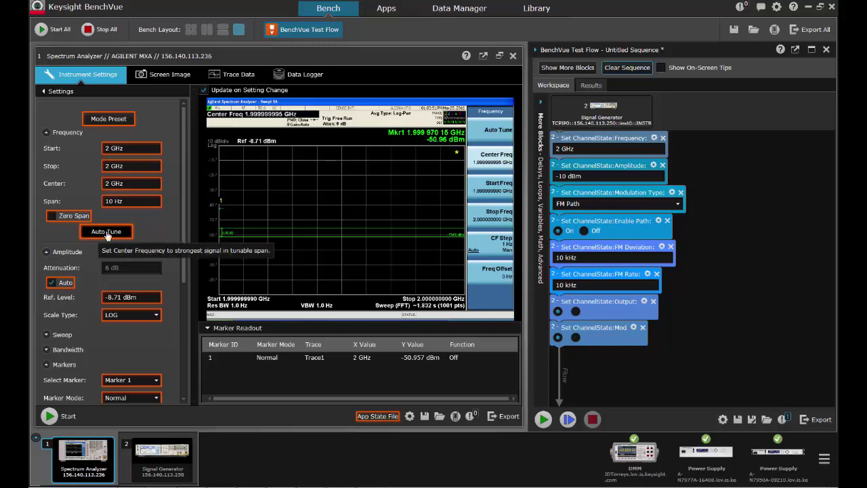
pyautogui.moveTo(105, 234); pyautogui.dragTo(603, 352)
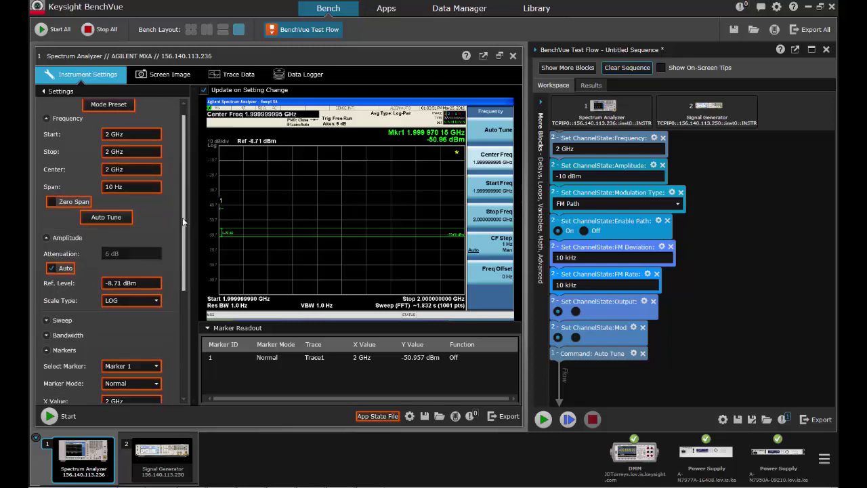
pyautogui.moveTo(182, 217); pyautogui.dragTo(175, 339)
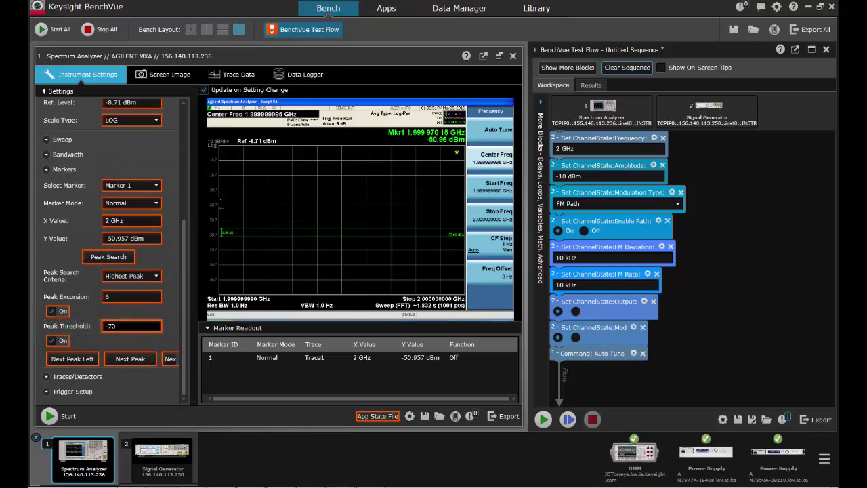
pyautogui.moveTo(171, 331); pyautogui.dragTo(610, 368)
pyautogui.click(630, 402)
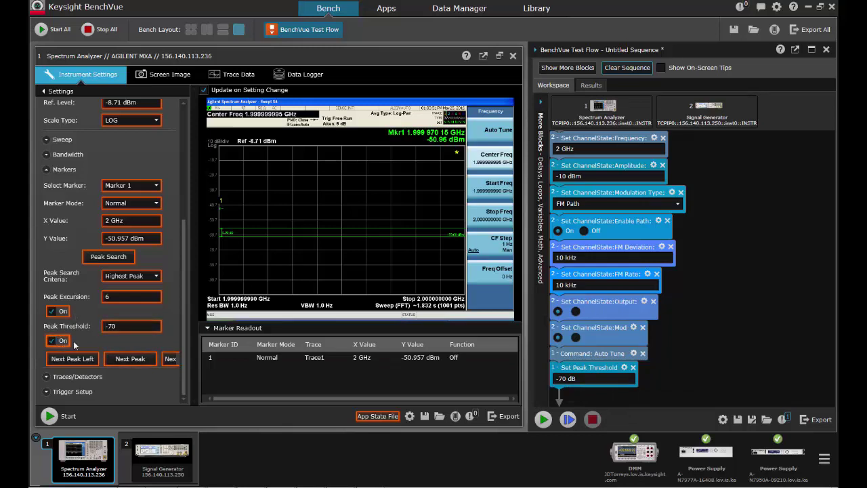
pyautogui.moveTo(57, 340); pyautogui.dragTo(559, 401)
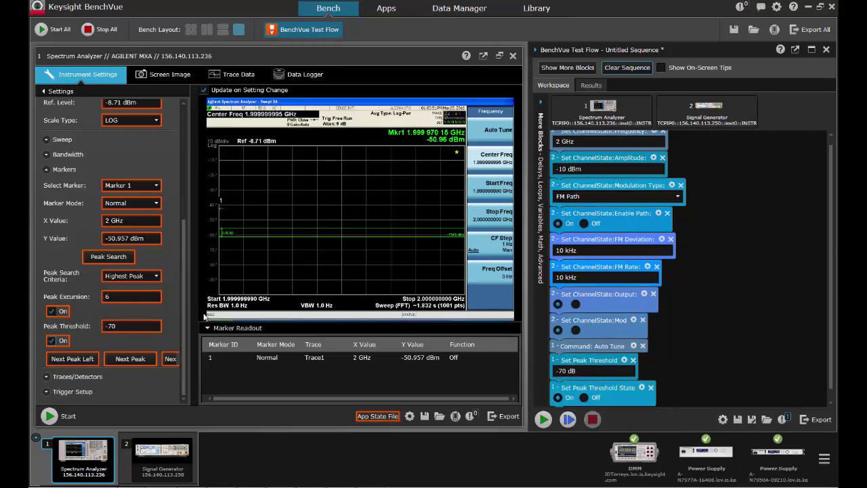
pyautogui.moveTo(189, 299); pyautogui.dragTo(209, 303)
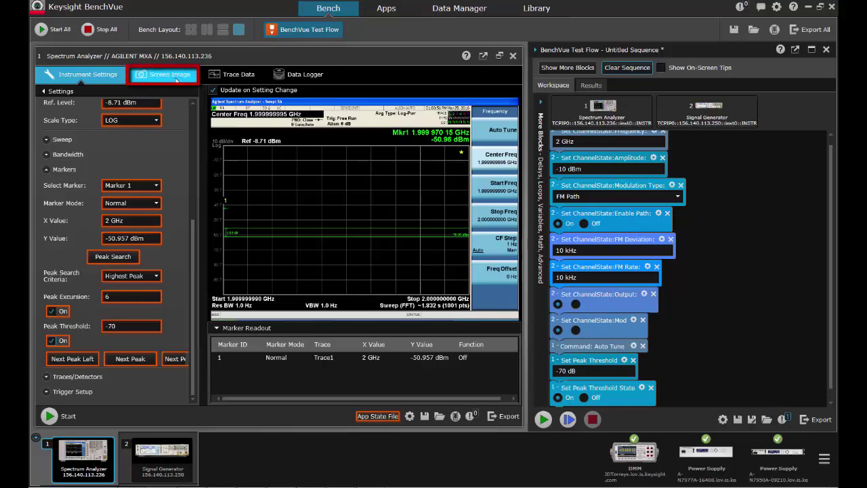
# - Append Get Screen Capture and Get Trace Capture steps from the Screen Image and Trace Data tabs
pyautogui.click(175, 78)
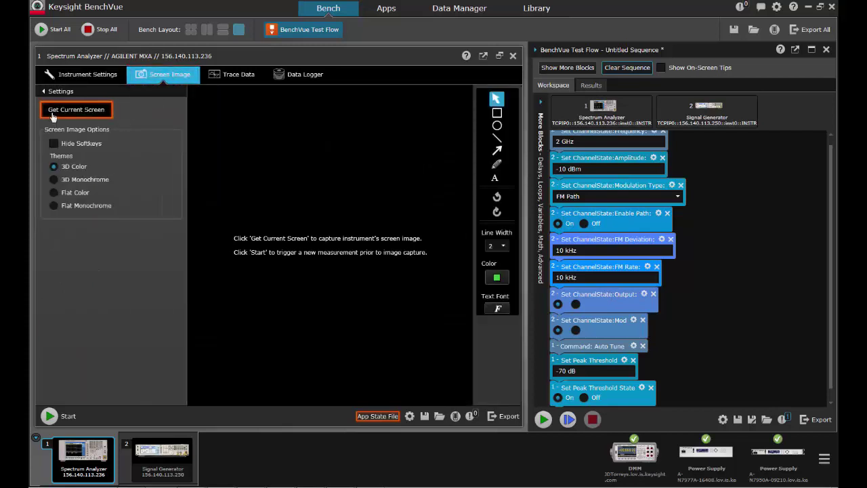
pyautogui.moveTo(96, 117); pyautogui.dragTo(608, 400)
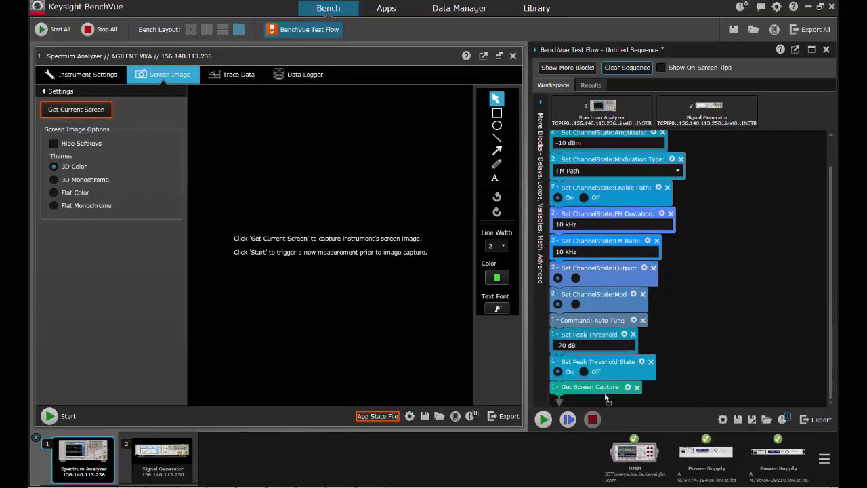
pyautogui.click(223, 78)
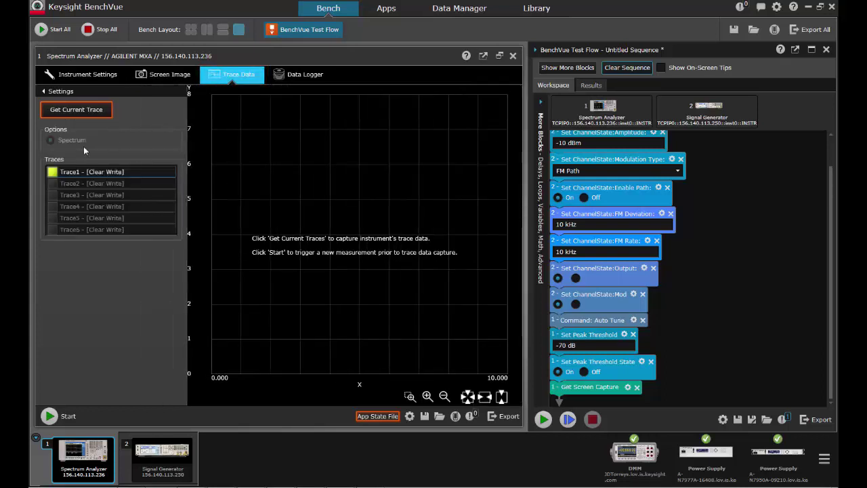
pyautogui.moveTo(76, 110)
pyautogui.mouseDown()
pyautogui.moveTo(193, 126)
pyautogui.moveTo(577, 398)
pyautogui.mouseUp()
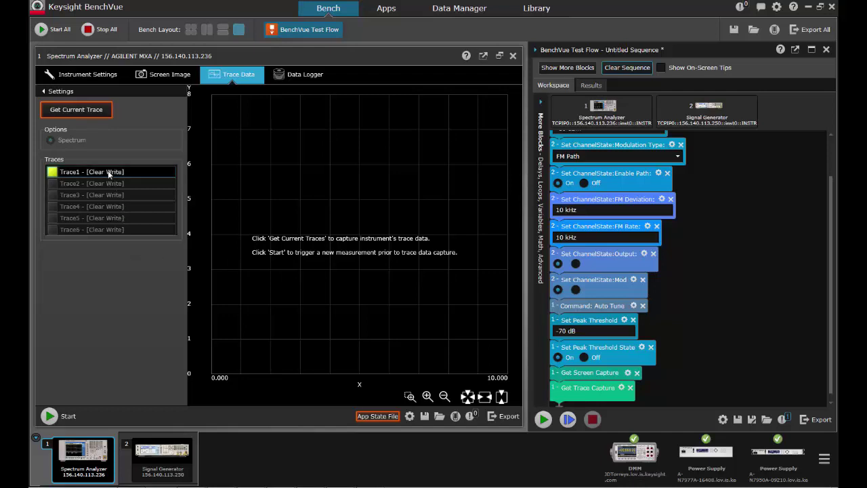
# - Add a Peak Search command and a Set Marker Mode Normal step to the flow
pyautogui.click(83, 82)
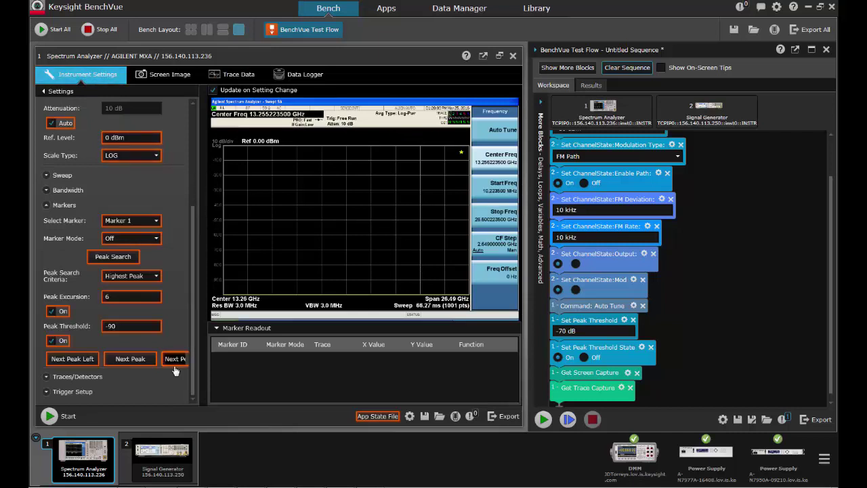
pyautogui.moveTo(105, 262)
pyautogui.mouseDown()
pyautogui.moveTo(190, 258)
pyautogui.moveTo(522, 414)
pyautogui.moveTo(576, 400)
pyautogui.mouseUp()
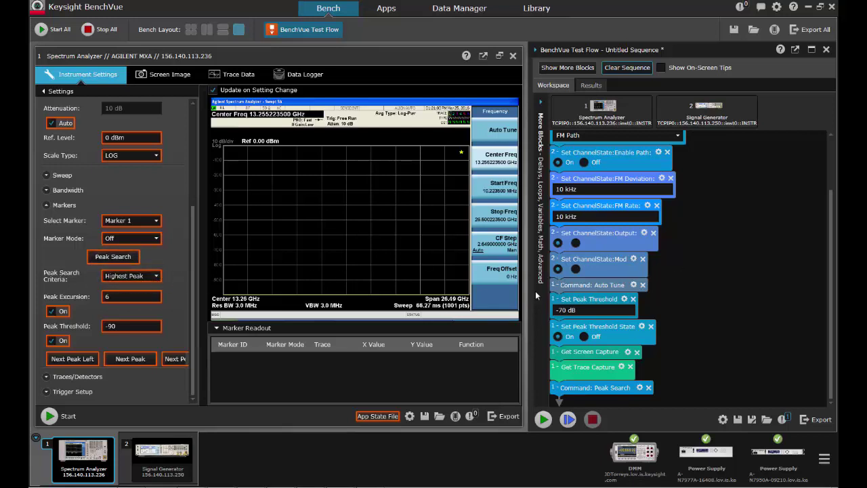
pyautogui.click(132, 239)
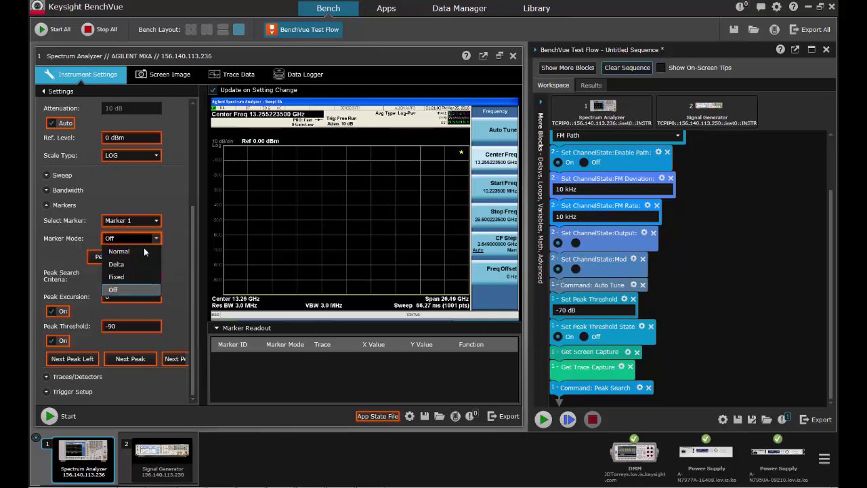
pyautogui.click(120, 251)
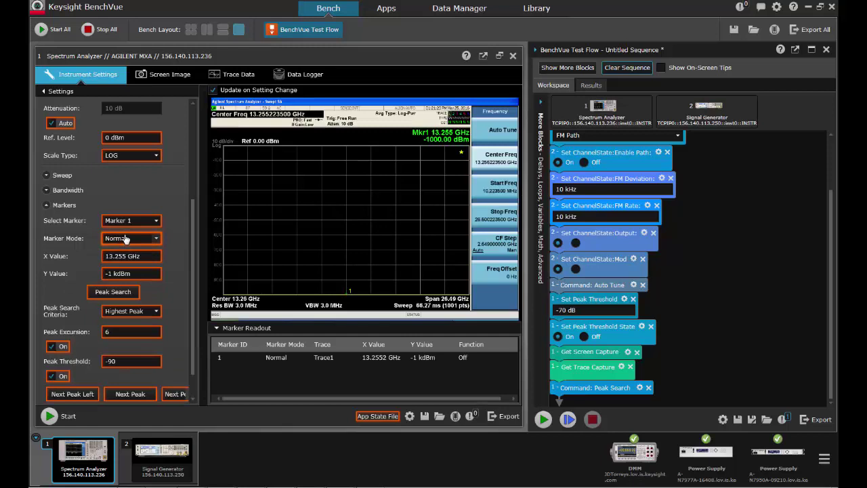
pyautogui.moveTo(128, 239)
pyautogui.mouseDown()
pyautogui.moveTo(373, 248)
pyautogui.moveTo(695, 355)
pyautogui.moveTo(630, 374)
pyautogui.moveTo(575, 377)
pyautogui.mouseUp()
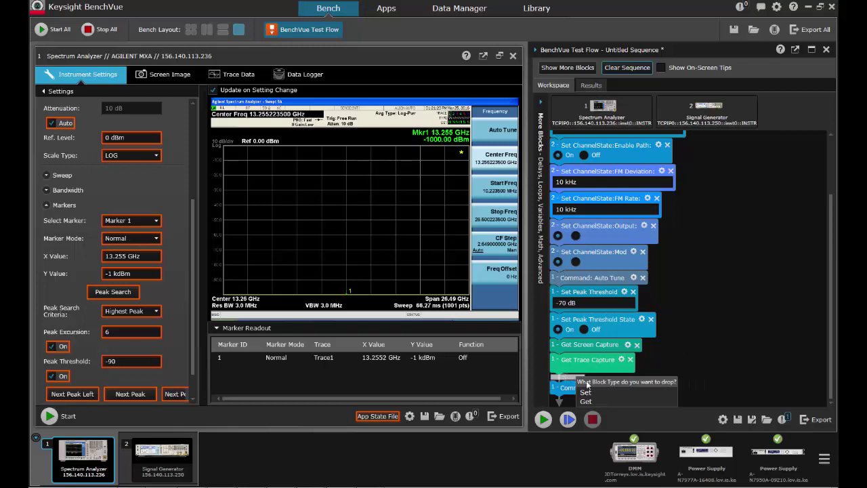
pyautogui.click(587, 393)
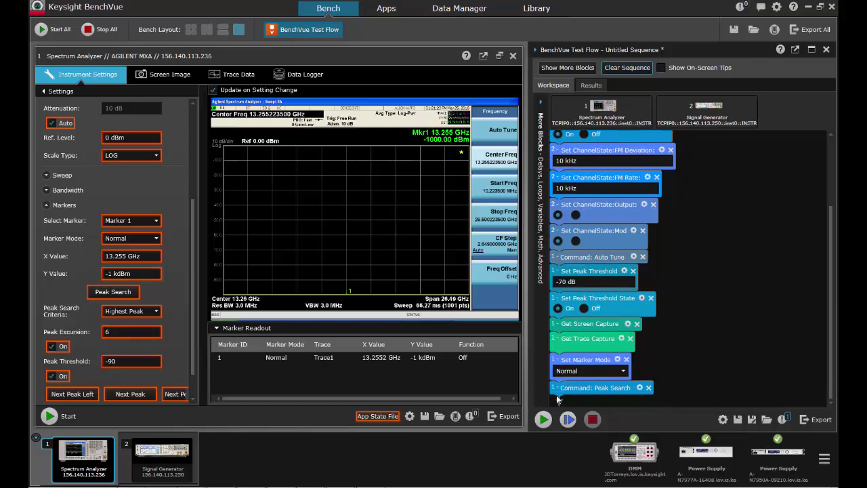
# - Run a peak search, then add Get Marker X Value and Get Marker Y Value steps
pyautogui.click(113, 292)
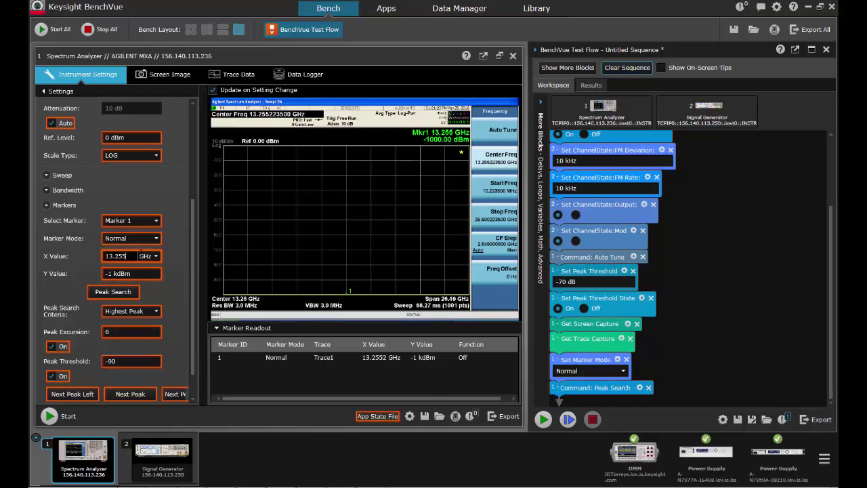
pyautogui.moveTo(56, 256); pyautogui.dragTo(589, 393)
pyautogui.click(600, 435)
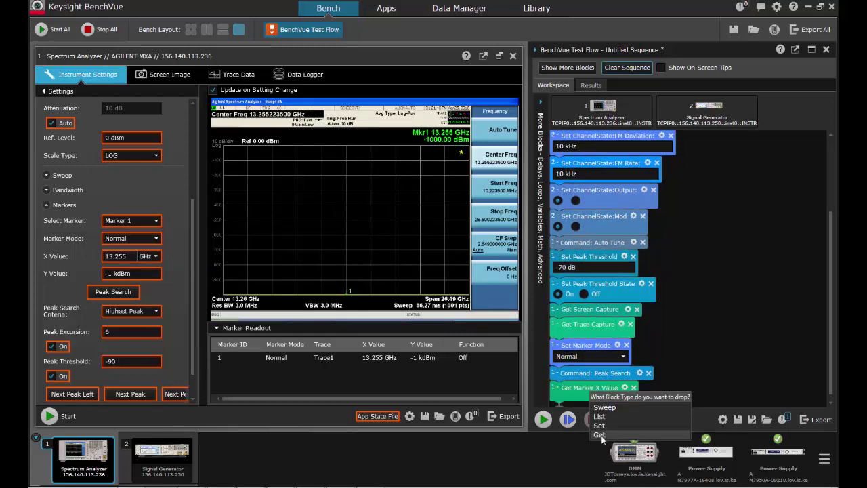
pyautogui.moveTo(131, 273)
pyautogui.mouseDown()
pyautogui.moveTo(599, 378)
pyautogui.moveTo(576, 393)
pyautogui.mouseUp()
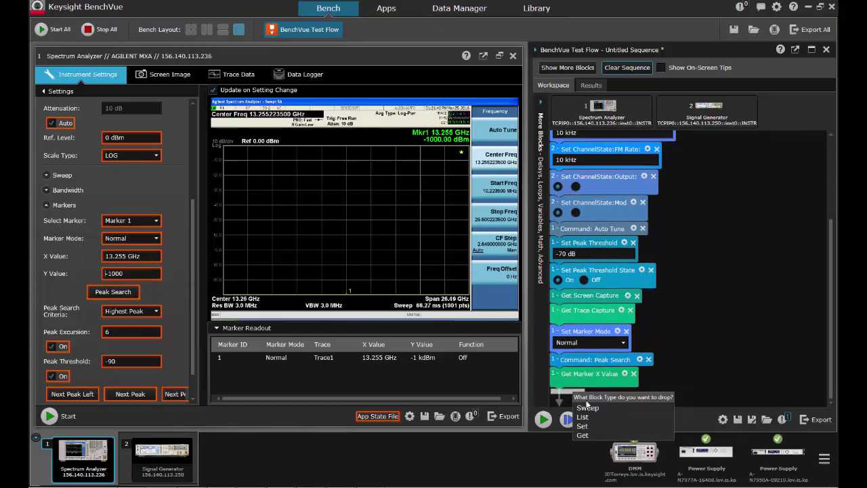
pyautogui.click(591, 434)
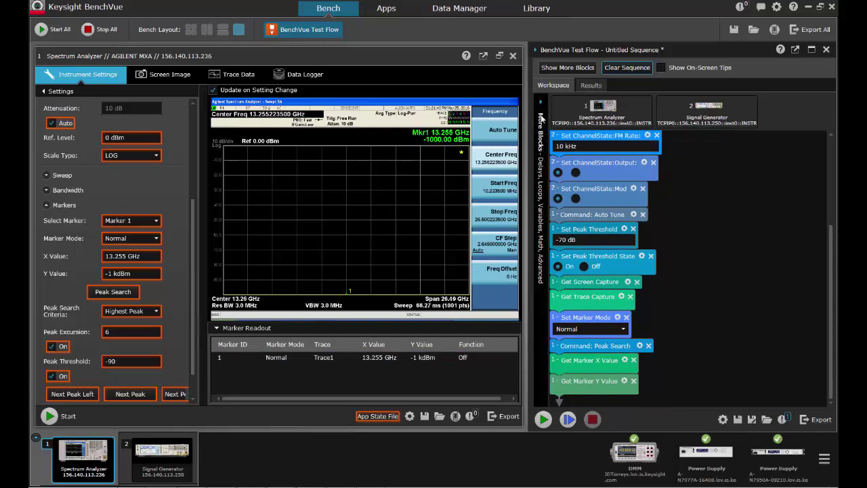
# - Place a Count loop from the Loops blocks below Get Marker Y Value
pyautogui.click(542, 118)
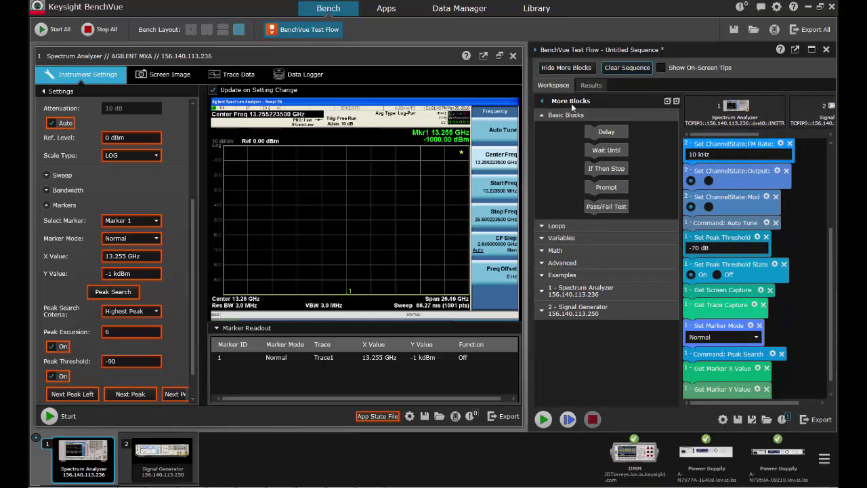
pyautogui.click(545, 229)
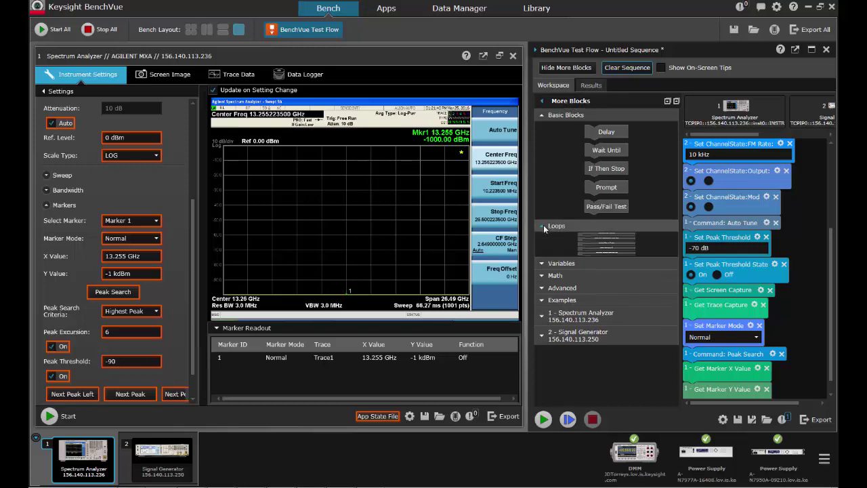
pyautogui.scroll(-2, 636, 239)
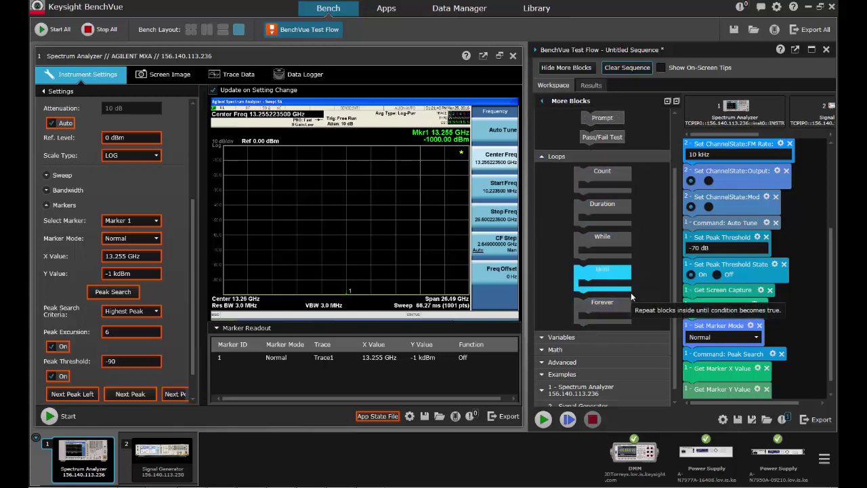
pyautogui.moveTo(602, 177); pyautogui.dragTo(719, 381)
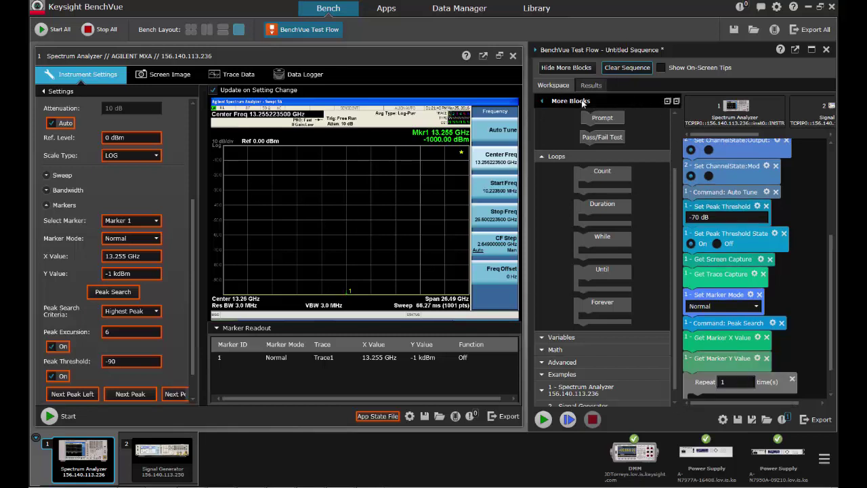
pyautogui.click(559, 104)
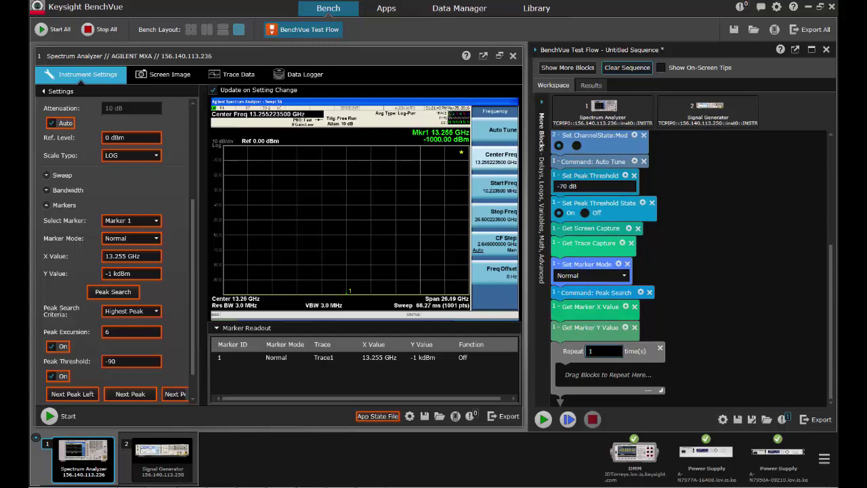
# - Set the Repeat loop to 6 times and put a Next Peak command inside it
pyautogui.write('6')
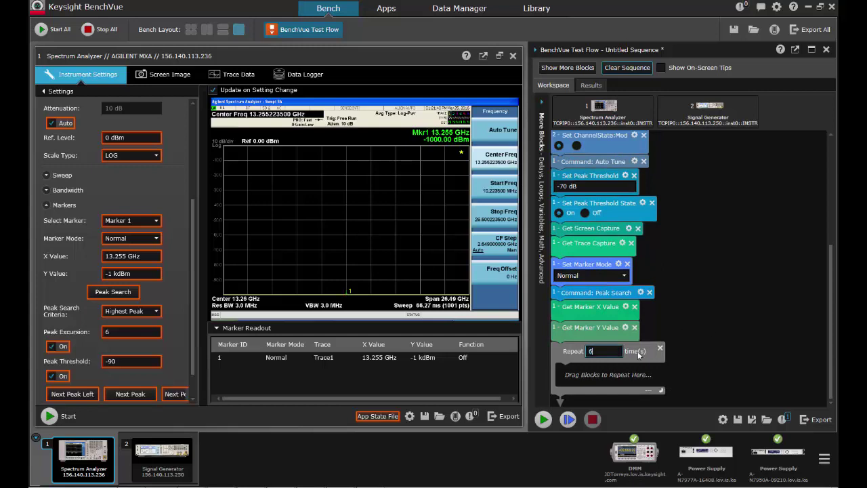
pyautogui.click(601, 370)
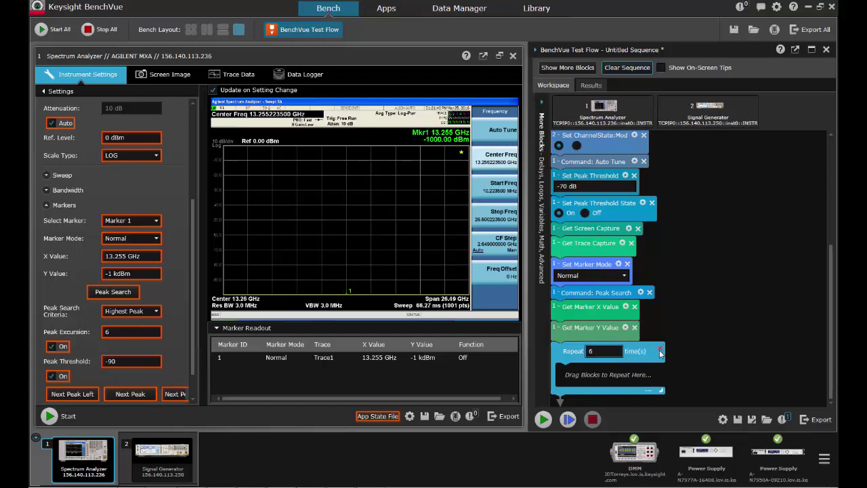
pyautogui.click(567, 374)
pyautogui.moveTo(150, 396); pyautogui.dragTo(614, 375)
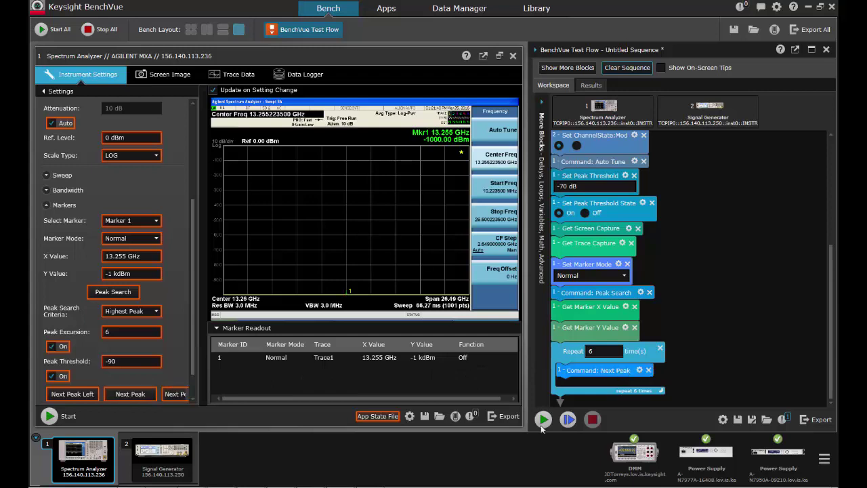
# - Add Get Marker X Value and Get Marker Y Value steps inside the loop
pyautogui.scroll(-2, 192, 359)
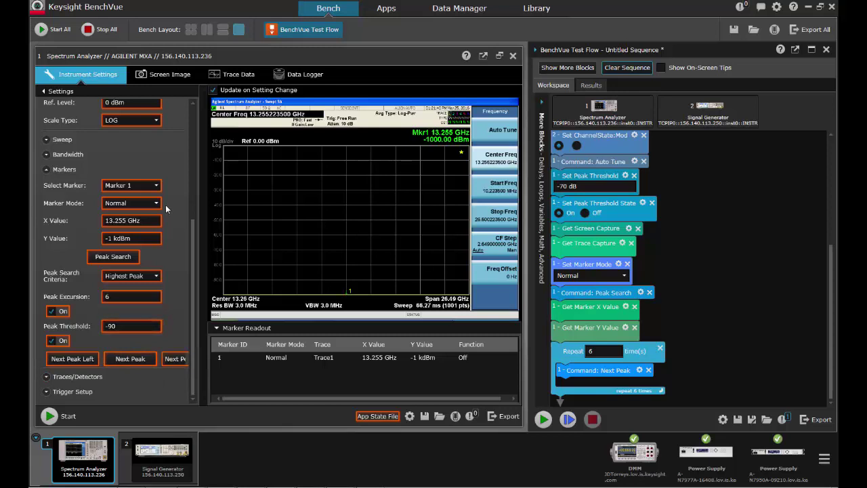
pyautogui.moveTo(156, 217); pyautogui.dragTo(575, 383)
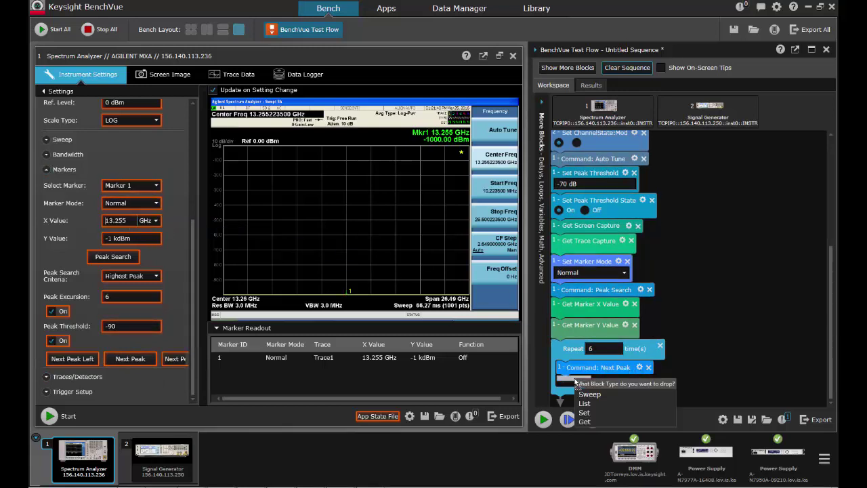
pyautogui.click(585, 422)
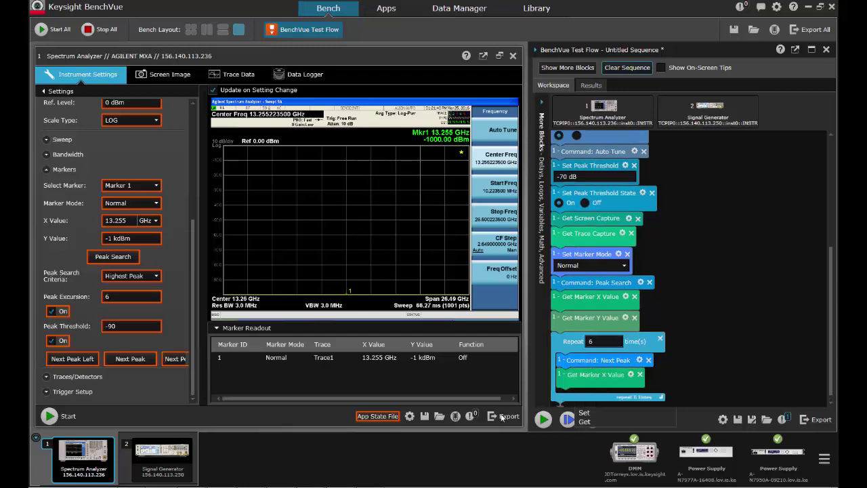
pyautogui.moveTo(132, 238)
pyautogui.mouseDown()
pyautogui.moveTo(223, 242)
pyautogui.moveTo(599, 391)
pyautogui.moveTo(596, 384)
pyautogui.mouseUp()
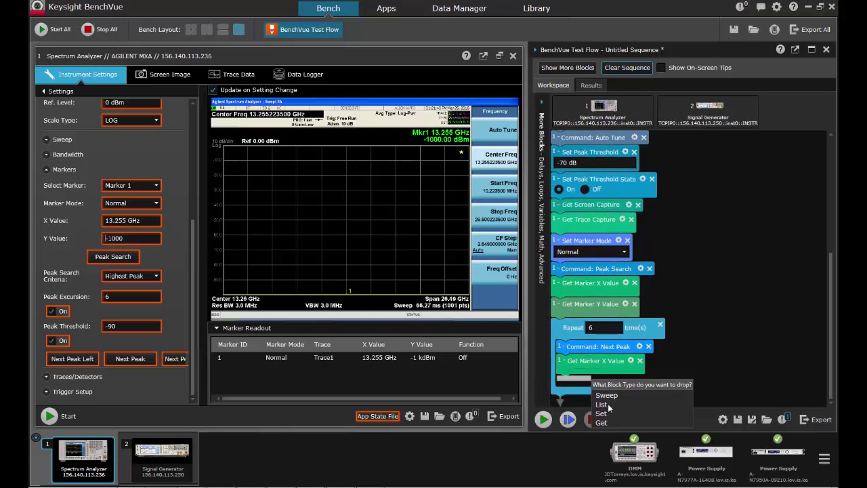
pyautogui.click(600, 423)
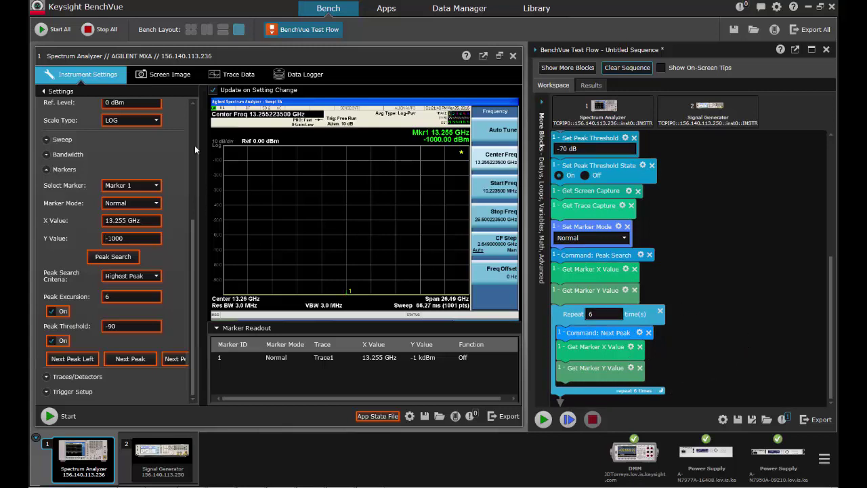
# - Run the test flow through all 6 loops, ending with the peak at 1.999970220413 GHz, -50.539
pyautogui.scroll(5, 194, 163)
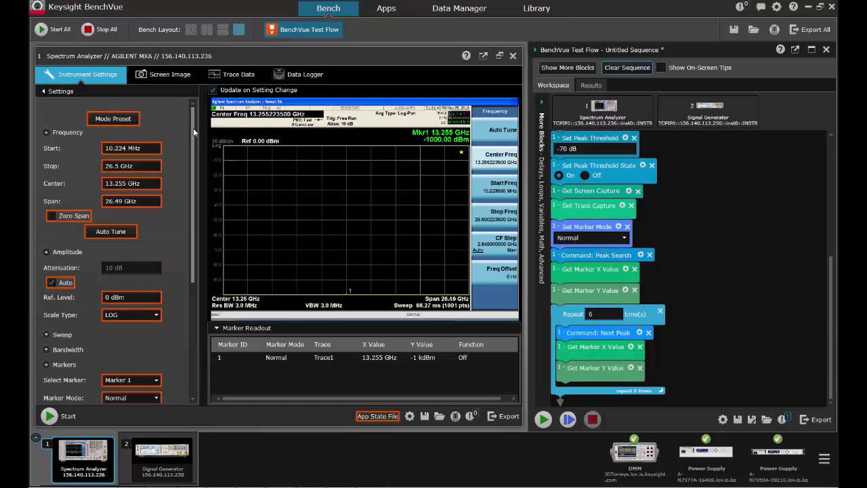
pyautogui.click(543, 420)
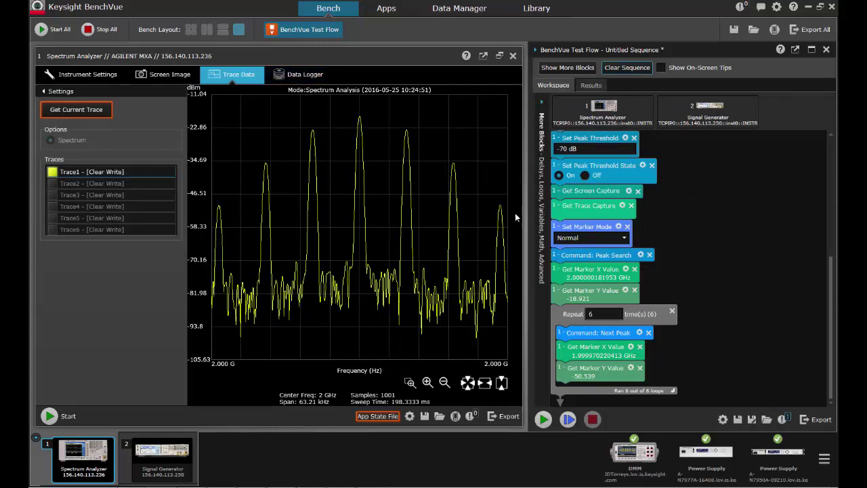
pyautogui.click(169, 74)
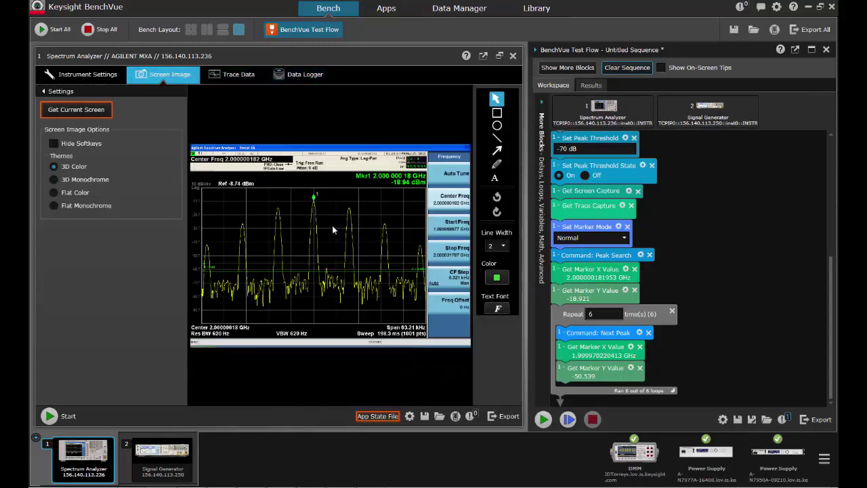
# - Show the run results and review step 11's screen capture and step 12's 1001-sample trace
pyautogui.click(592, 86)
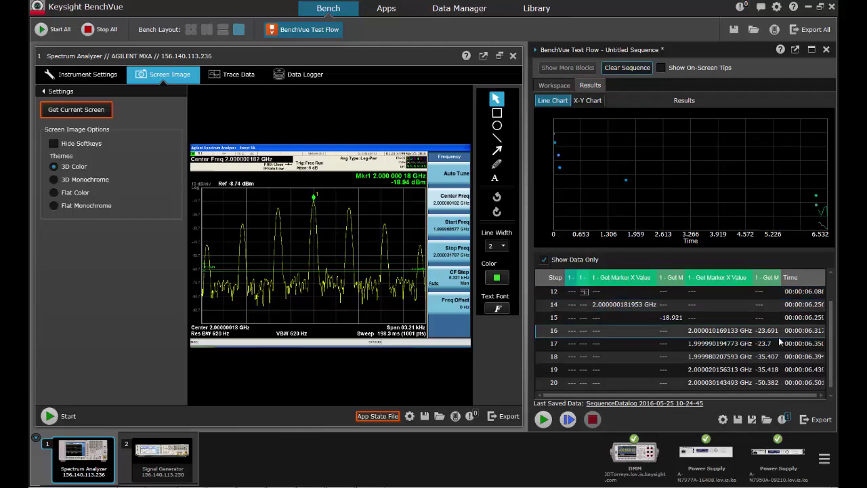
pyautogui.scroll(1, 587, 296)
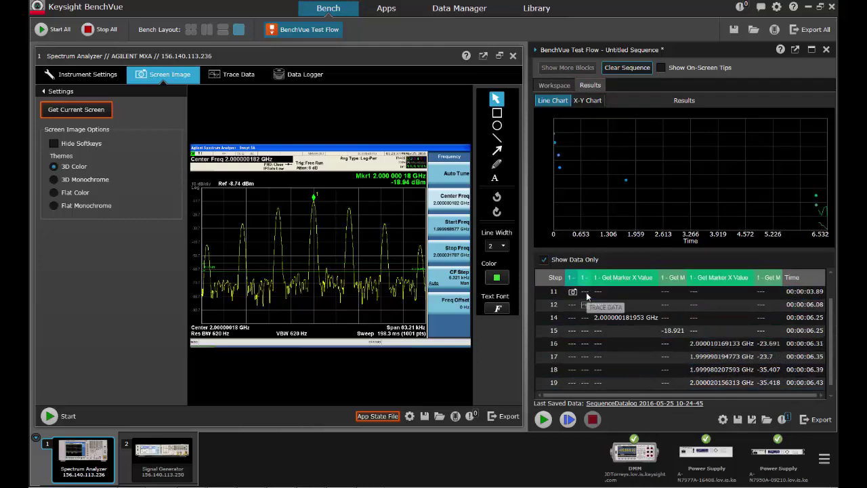
pyautogui.click(573, 292)
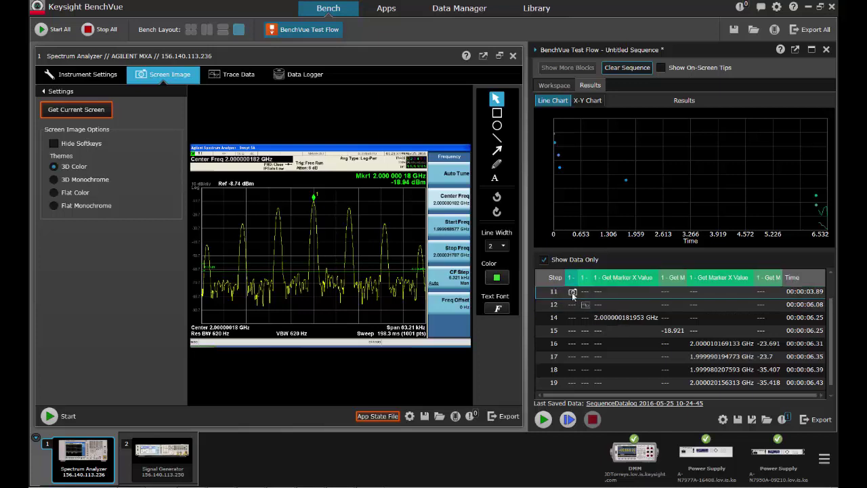
pyautogui.click(573, 292)
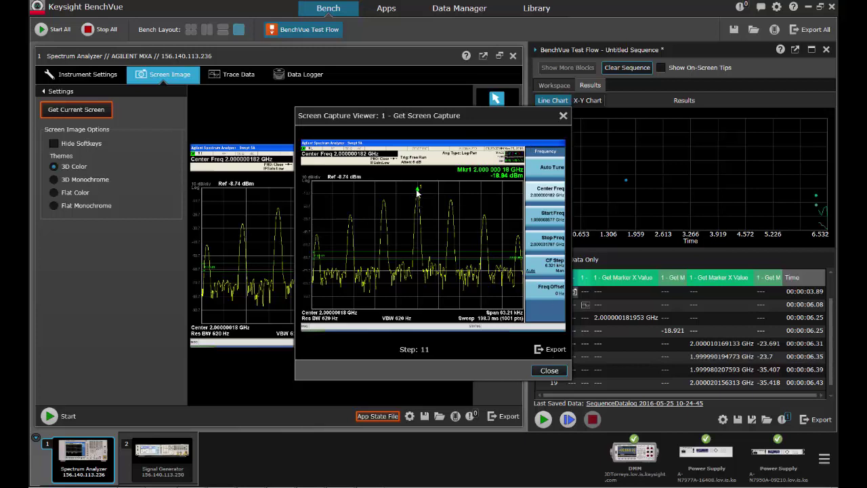
pyautogui.click(550, 370)
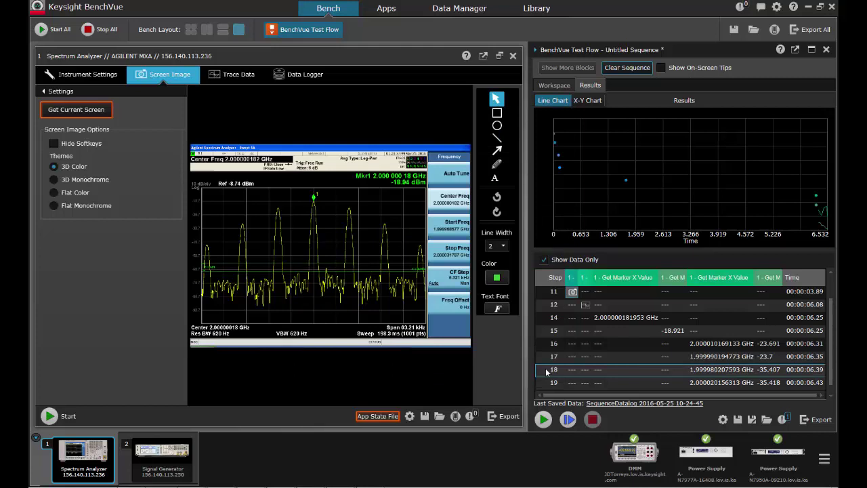
pyautogui.click(585, 305)
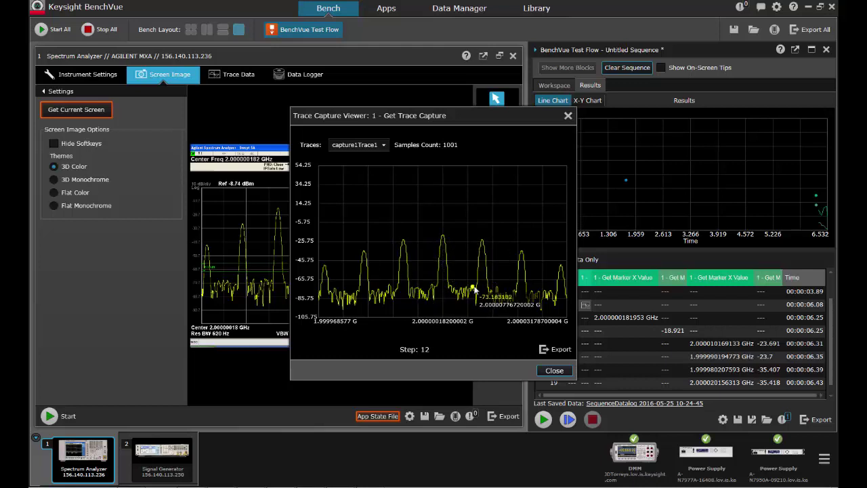
pyautogui.click(553, 372)
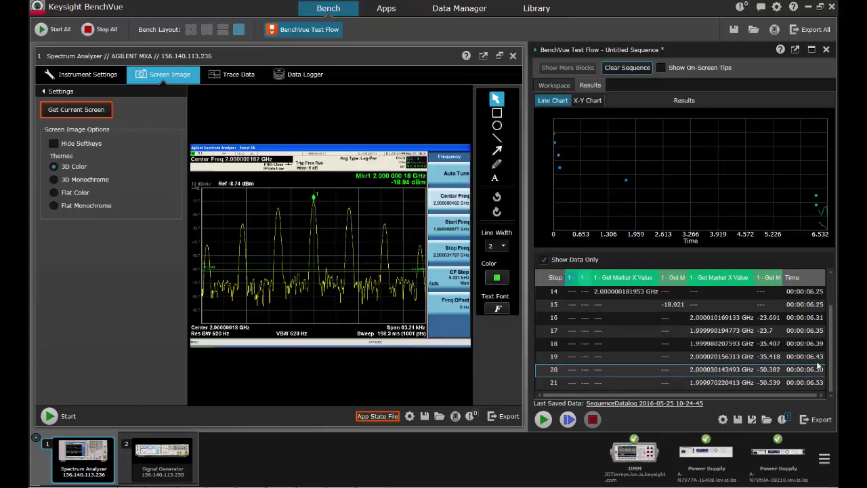
# - Choose Microsoft Excel as the export format for the sequence results
pyautogui.click(804, 421)
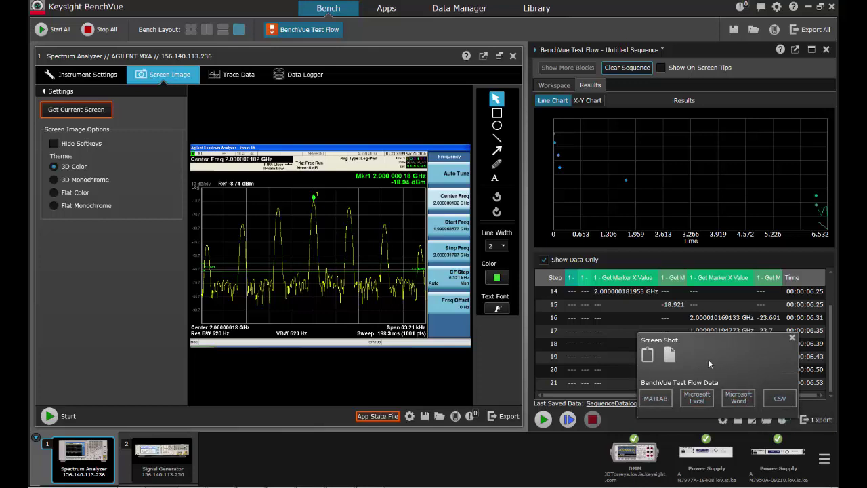
pyautogui.click(696, 398)
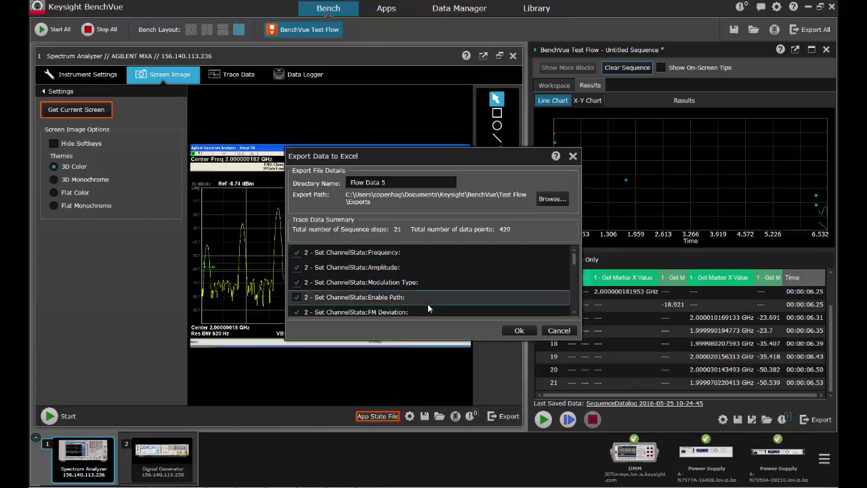
pyautogui.scroll(-1, 427, 305)
pyautogui.scroll(1, 428, 304)
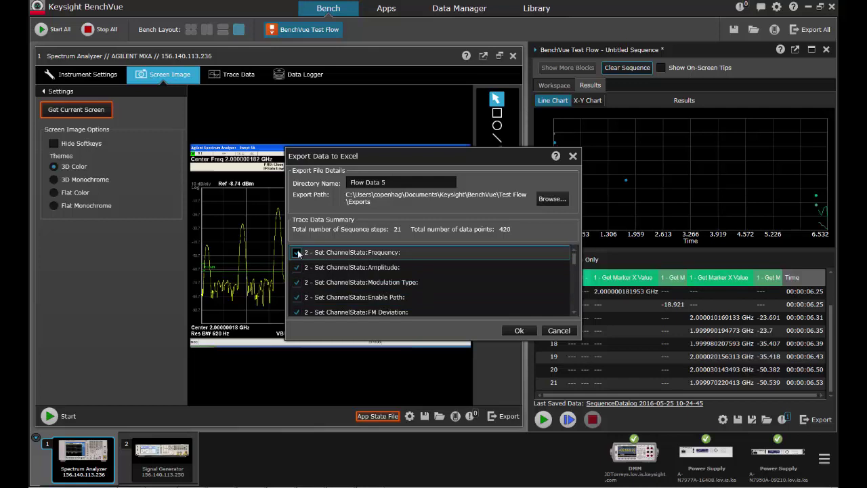
pyautogui.scroll(-1, 296, 253)
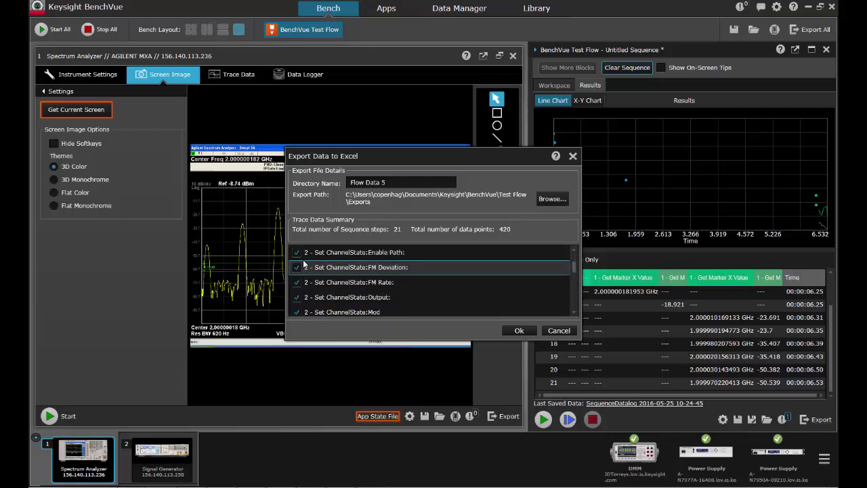
# - Exclude Enable Path, FM Deviation, FM Rate, Output, Auto Tune and Next Peak, then export as Flow Data 5
pyautogui.click(296, 252)
pyautogui.click(296, 267)
pyautogui.click(296, 282)
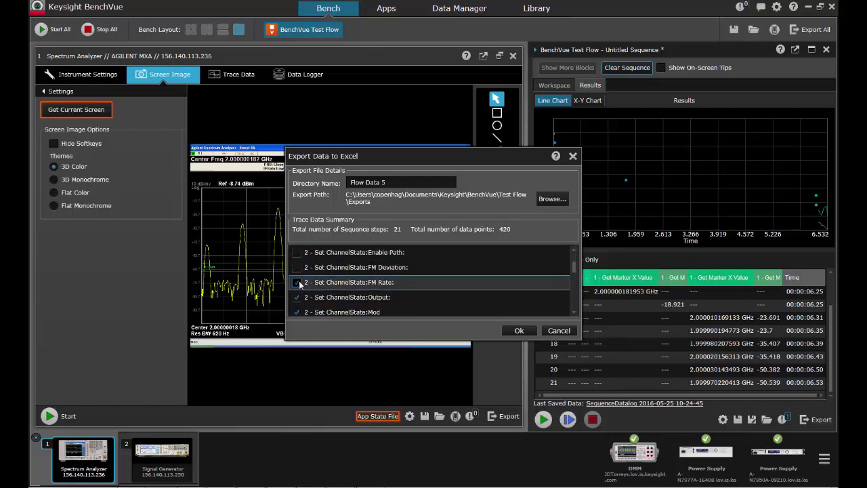
pyautogui.click(299, 297)
pyautogui.scroll(-1, 299, 292)
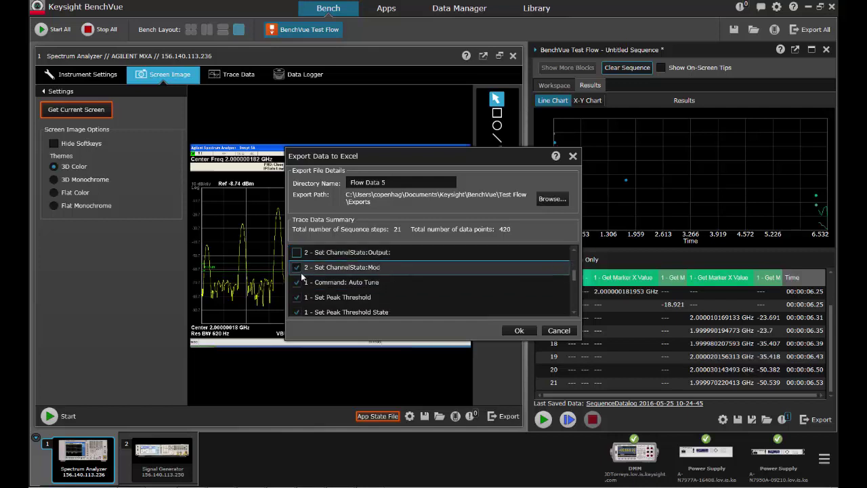
pyautogui.click(297, 282)
pyautogui.scroll(-1, 352, 283)
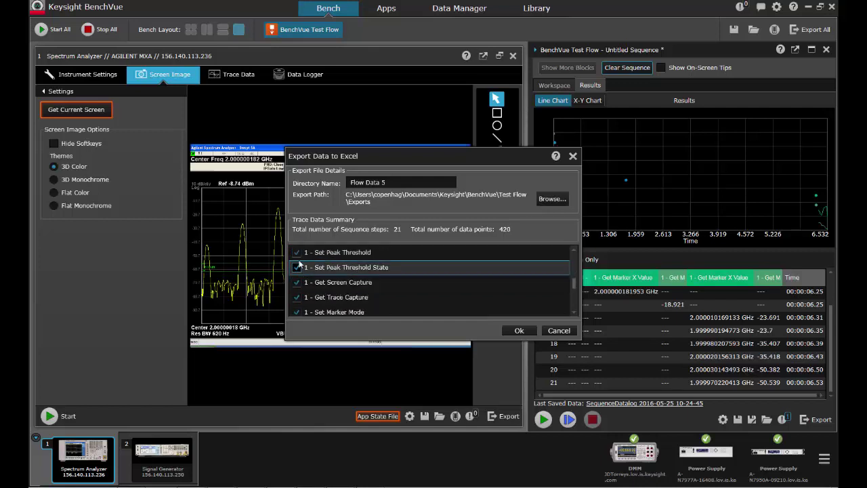
pyautogui.scroll(-5, 299, 271)
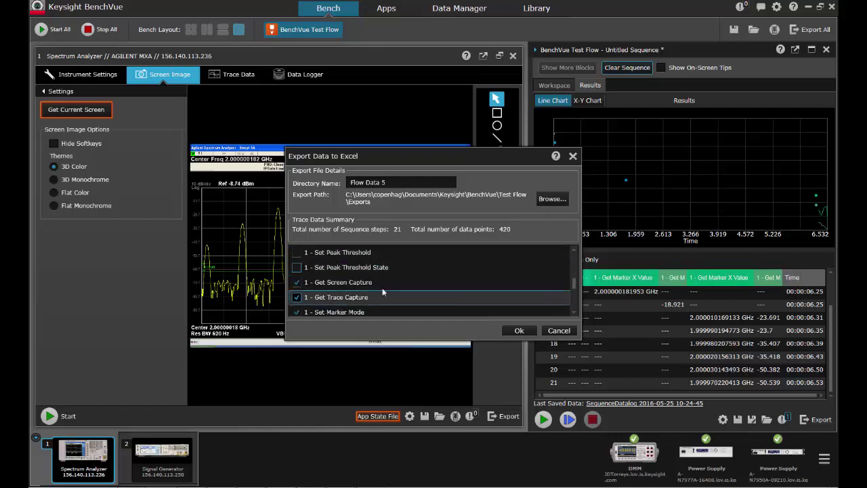
pyautogui.click(297, 267)
pyautogui.scroll(1, 407, 284)
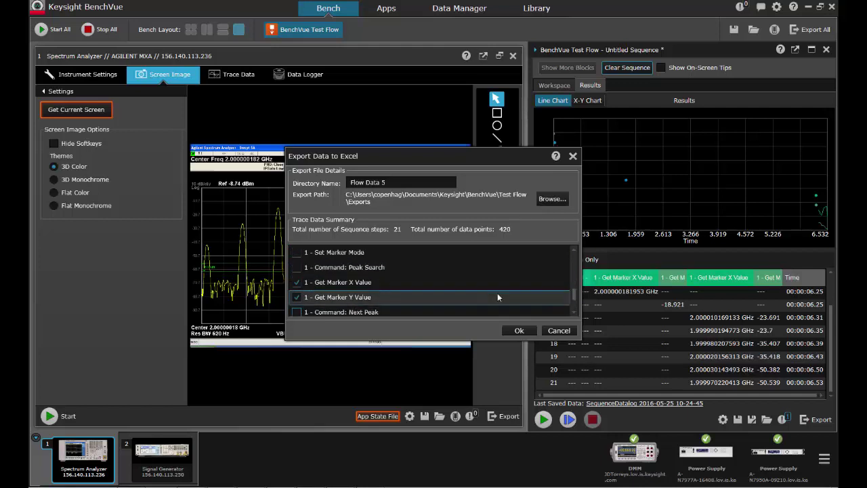
pyautogui.click(519, 330)
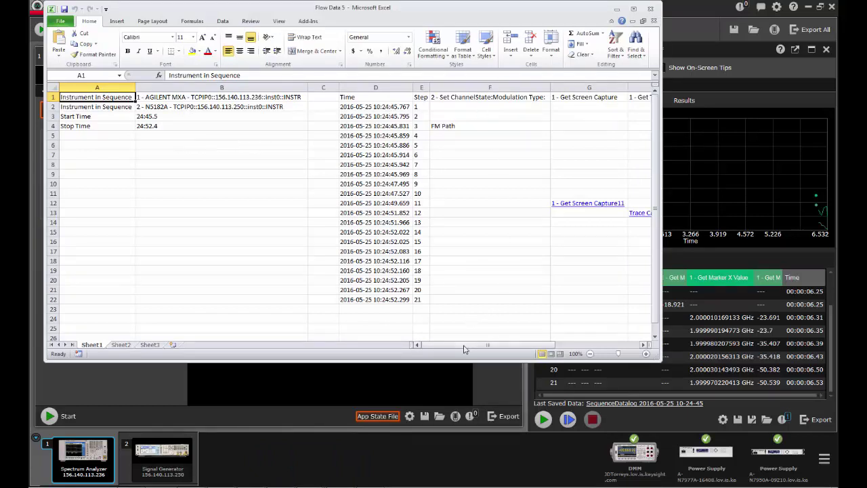
# - Select the six looped peak X and Y values in K17:L22
pyautogui.moveTo(467, 346); pyautogui.dragTo(525, 353)
pyautogui.moveTo(501, 251); pyautogui.dragTo(578, 299)
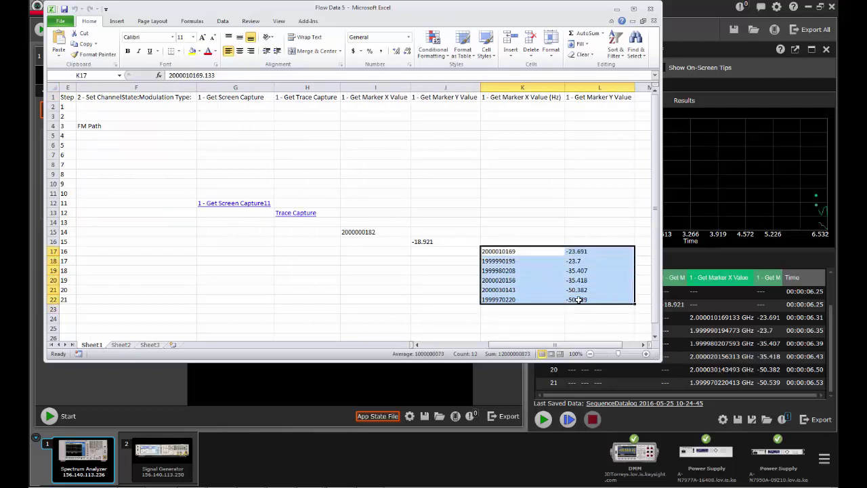
pyautogui.click(392, 278)
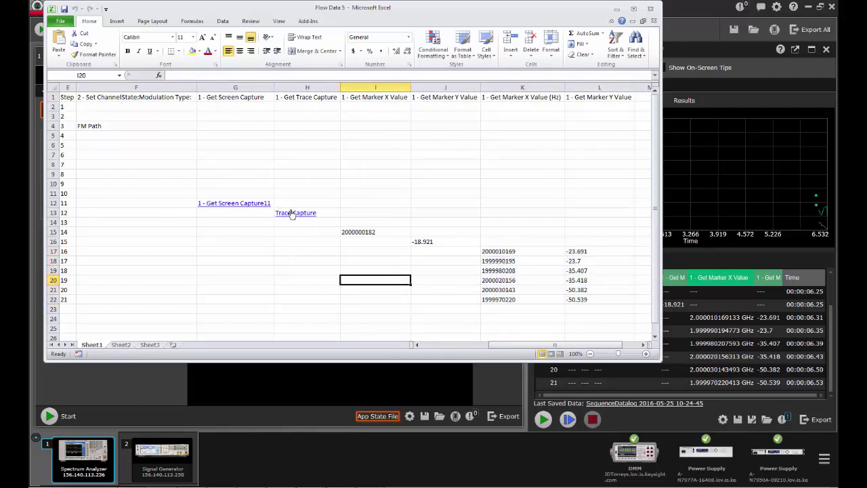
# - Inspect the linked step 11 screen capture and Trace Capture data, then close both workbooks
pyautogui.click(238, 204)
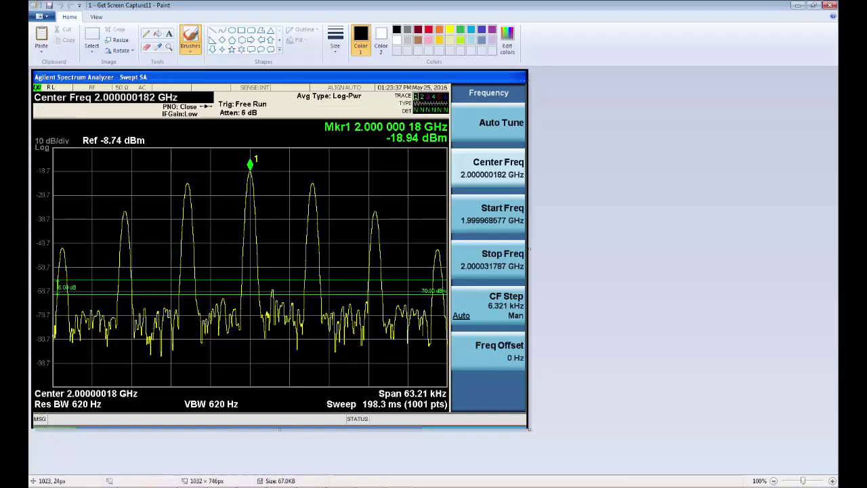
pyautogui.click(830, 9)
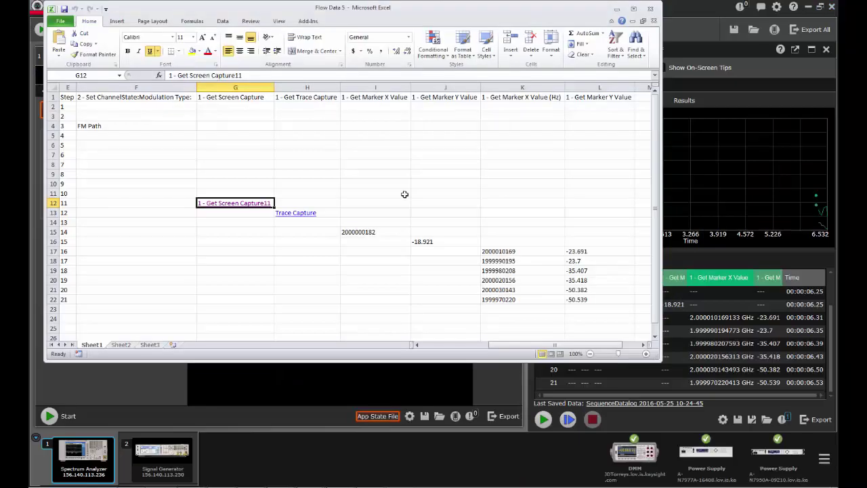
pyautogui.click(297, 218)
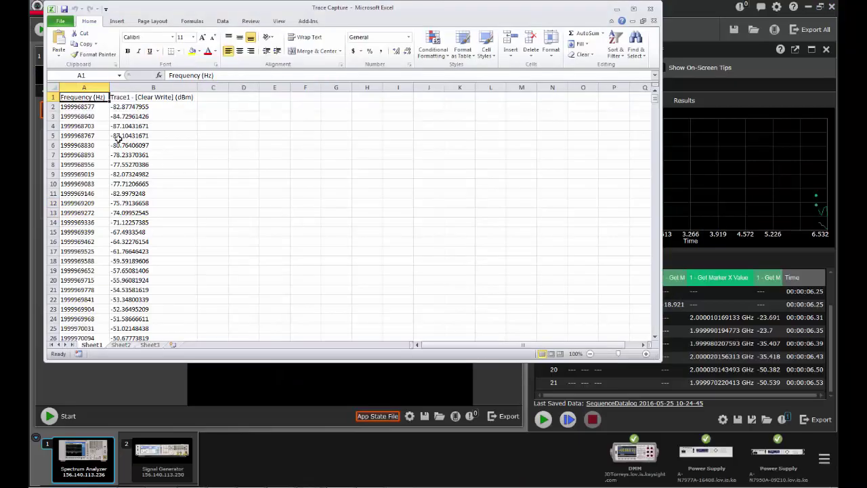
pyautogui.scroll(-4, 163, 216)
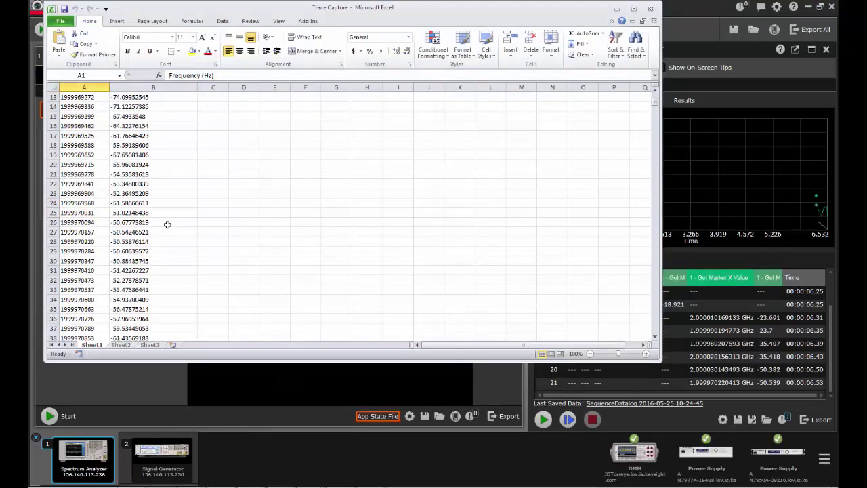
pyautogui.scroll(4, 167, 224)
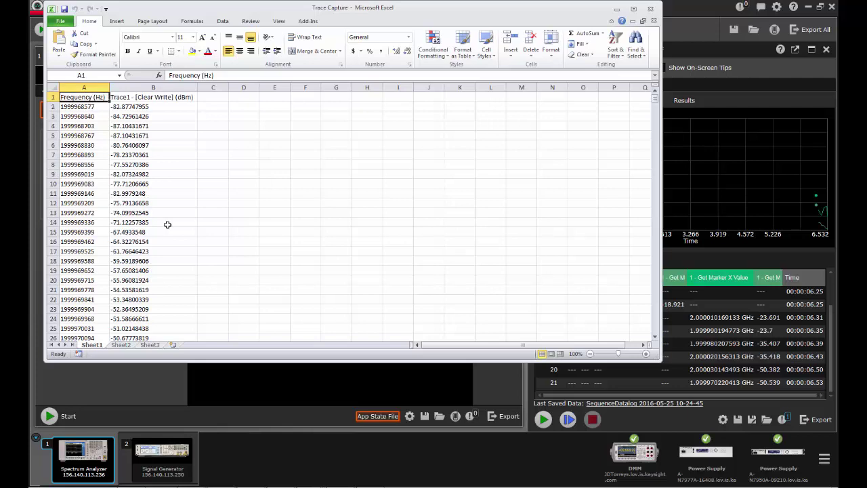
pyautogui.click(651, 9)
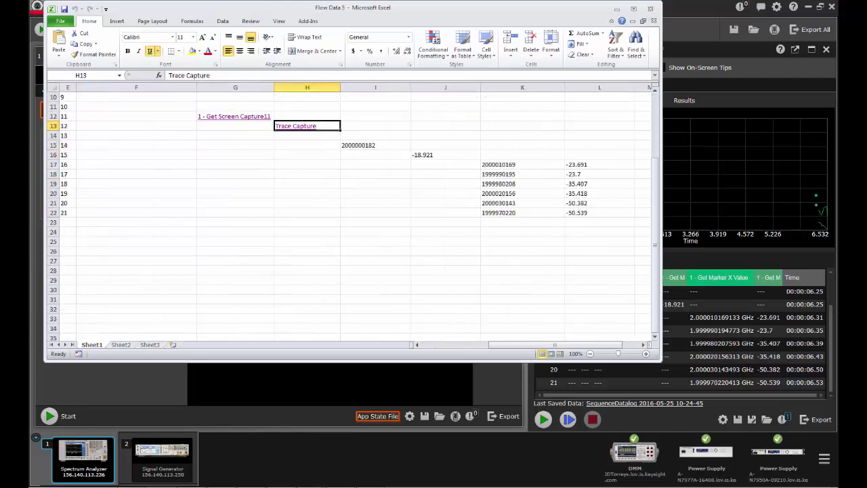
pyautogui.click(650, 8)
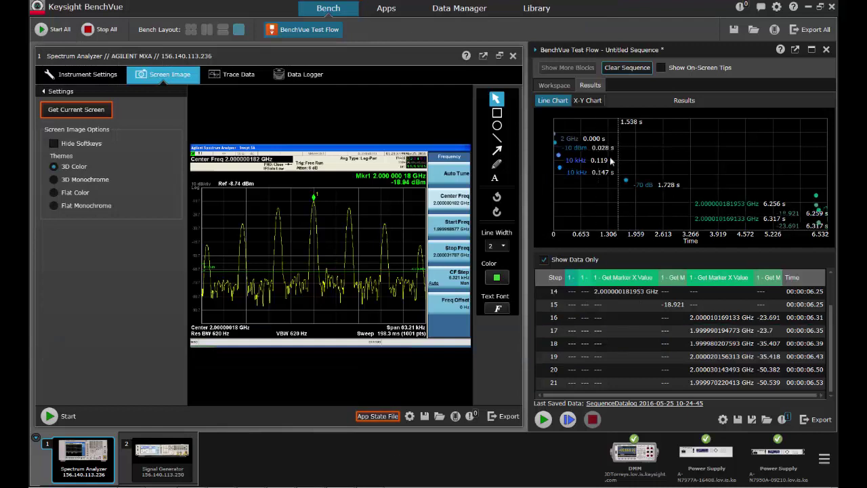
# - Show the Spectrum Analyzer's Trace Data view and read Trace1's peak values near 2 GHz
pyautogui.click(220, 78)
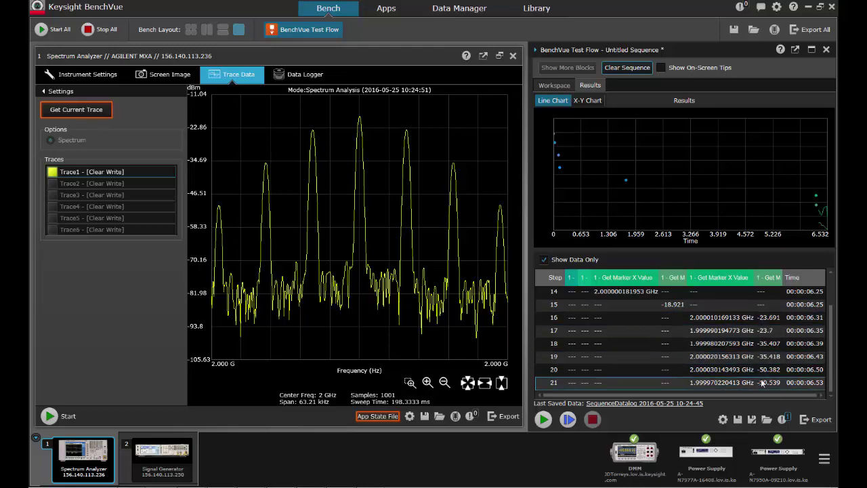
pyautogui.moveTo(360, 120)
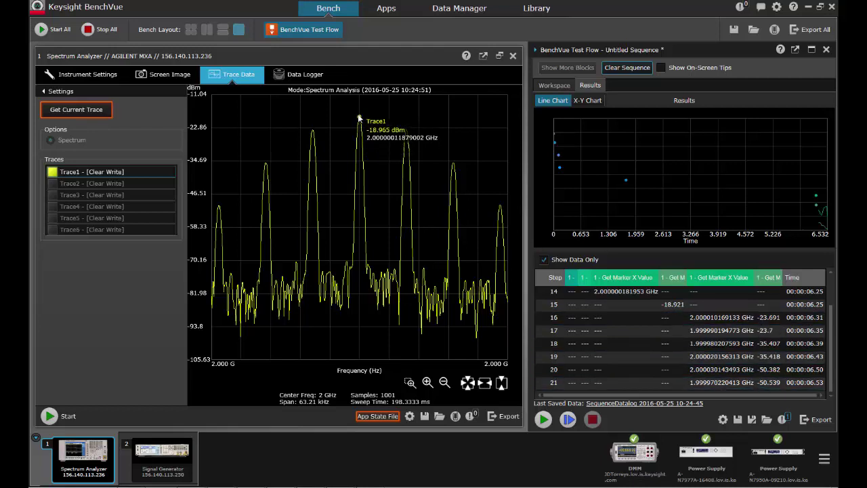
pyautogui.moveTo(313, 131)
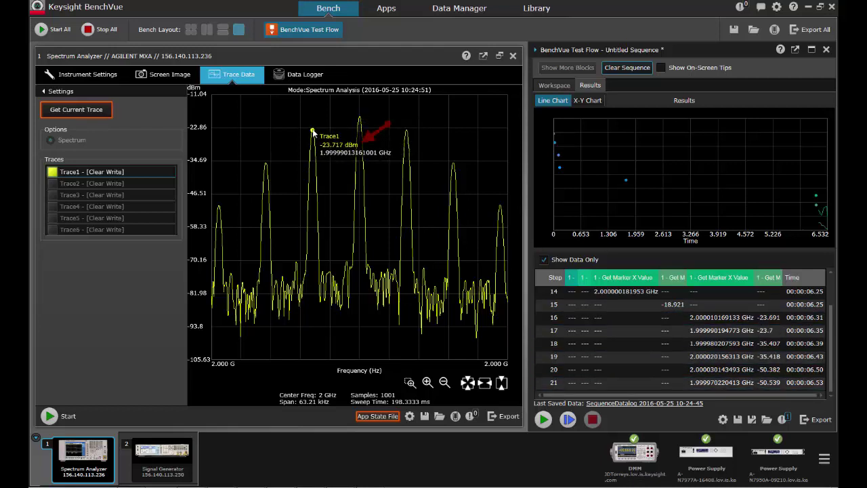